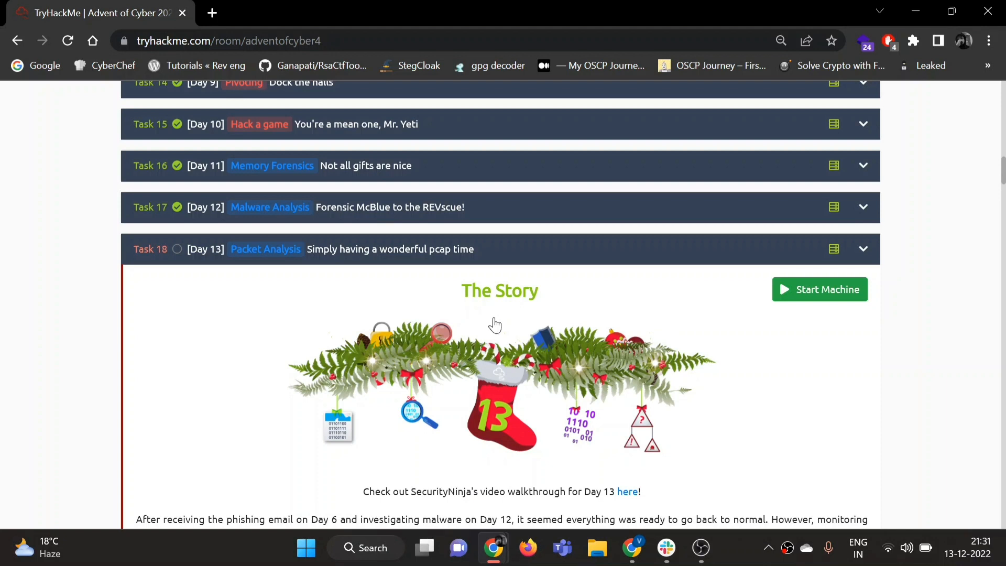
pyautogui.scroll(-2, 618, 314)
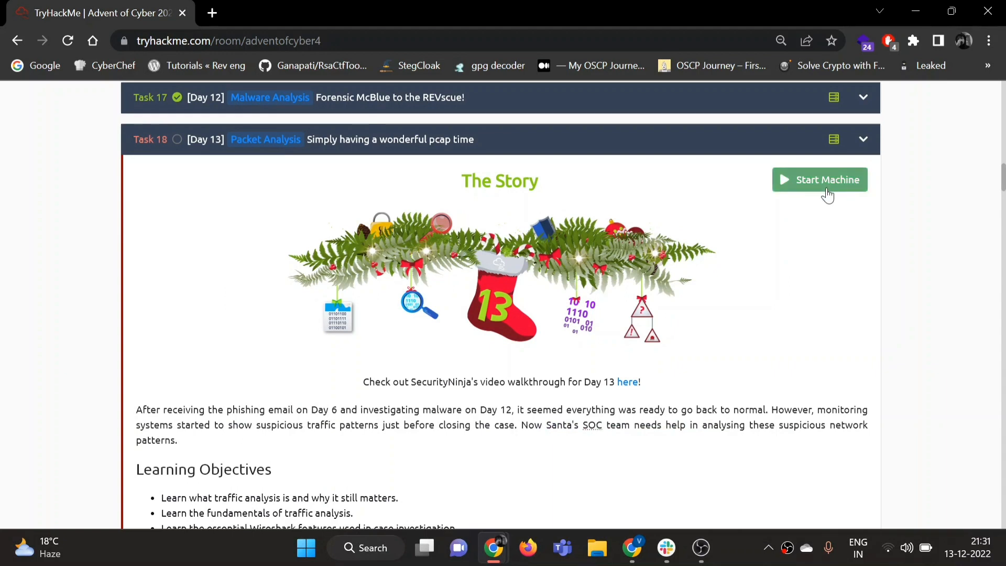
# Step: Start the Day 13 task's virtual machine
pyautogui.click(828, 196)
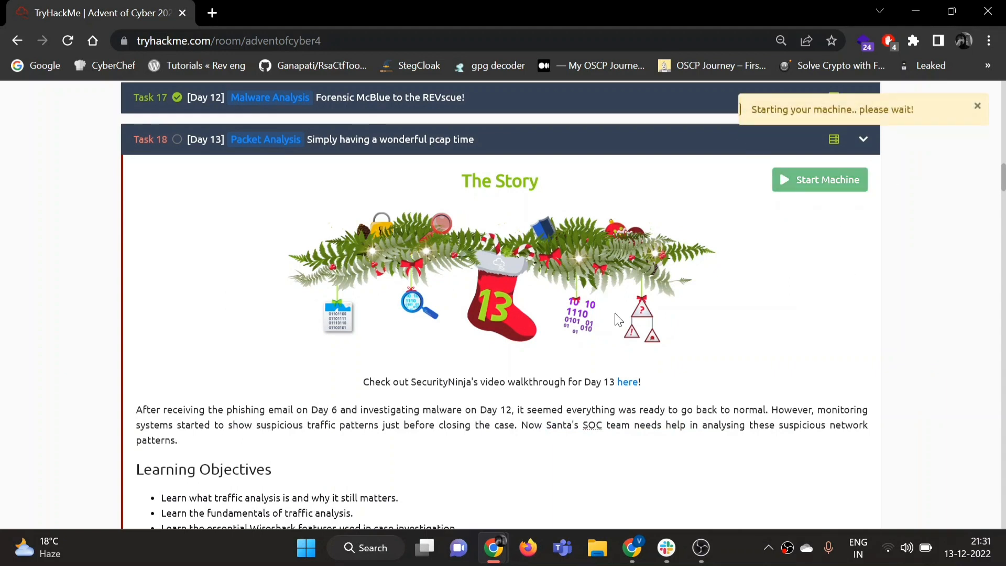
pyautogui.scroll(5, 337, 416)
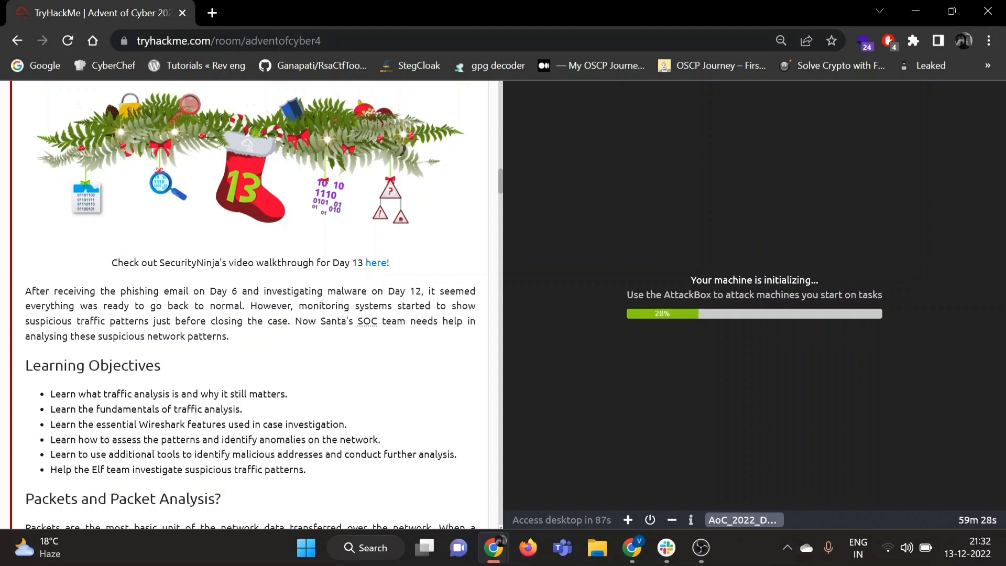
pyautogui.scroll(-1, 431, 292)
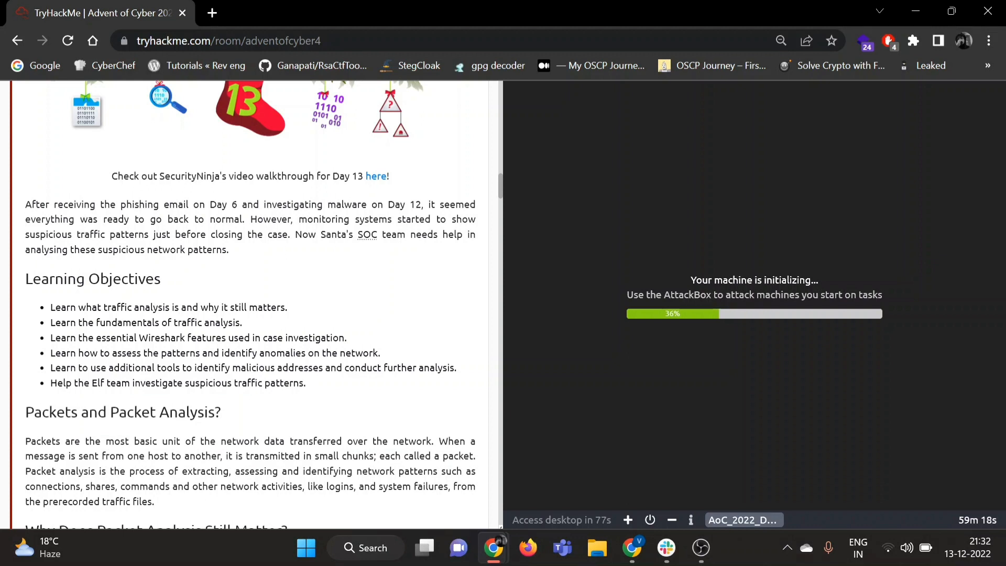
pyautogui.scroll(-1, 448, 246)
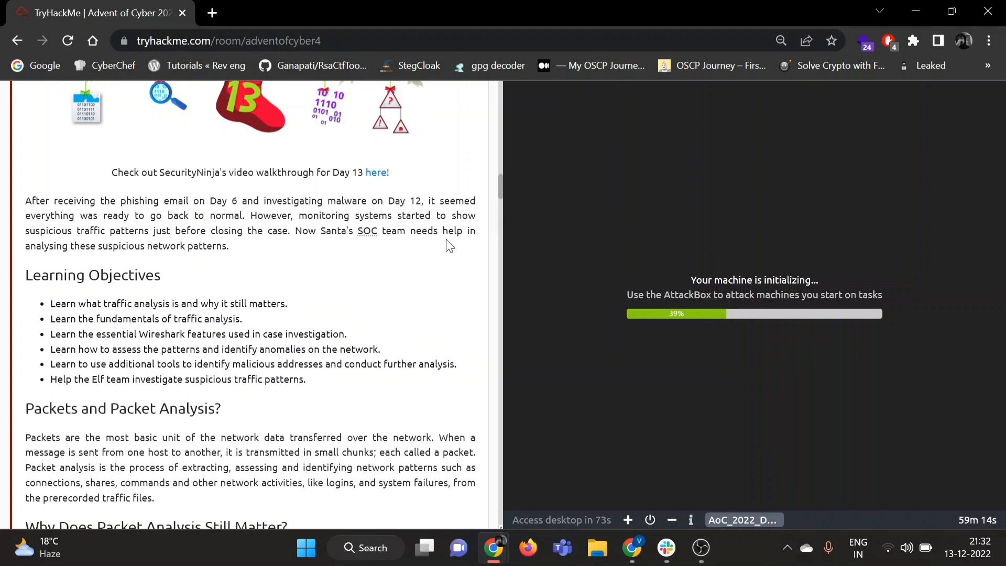
pyautogui.scroll(-1, 449, 244)
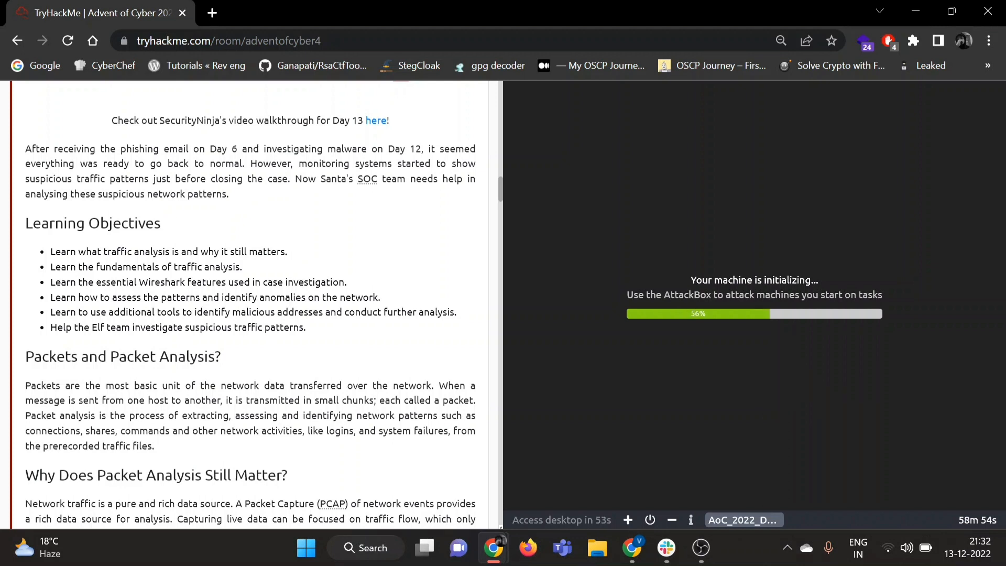
pyautogui.scroll(-2, 220, 282)
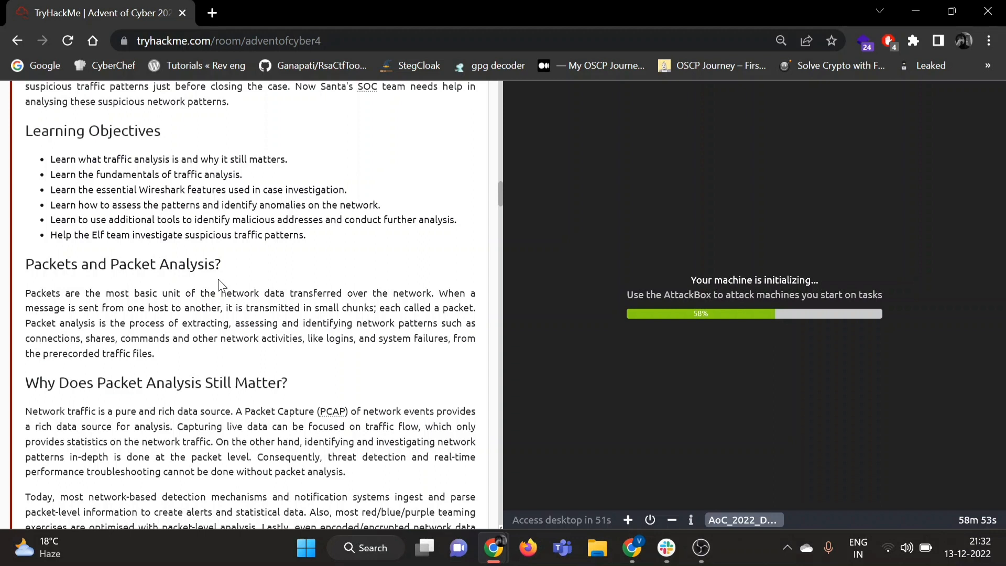
pyautogui.scroll(-2, 218, 279)
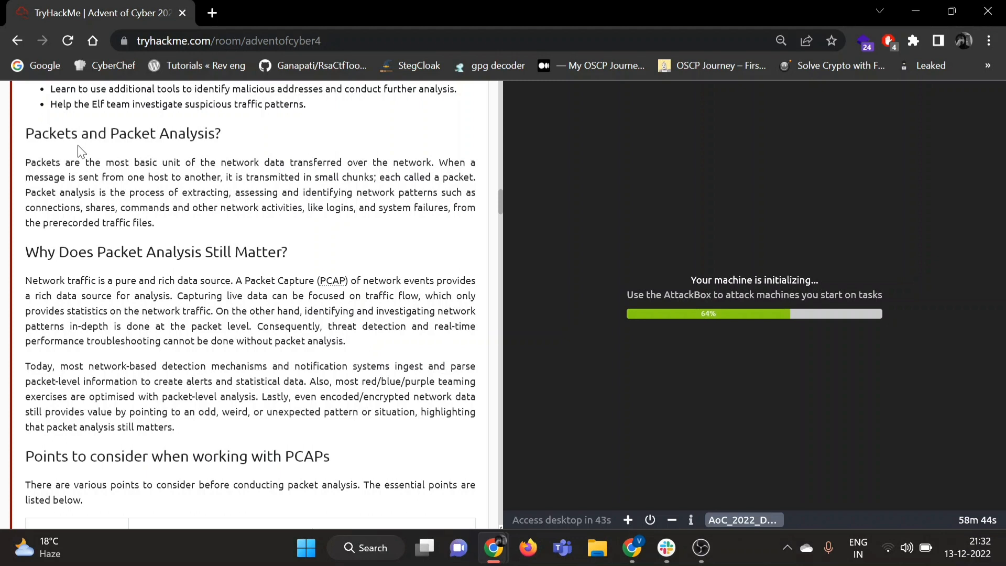
pyautogui.scroll(-1, 81, 150)
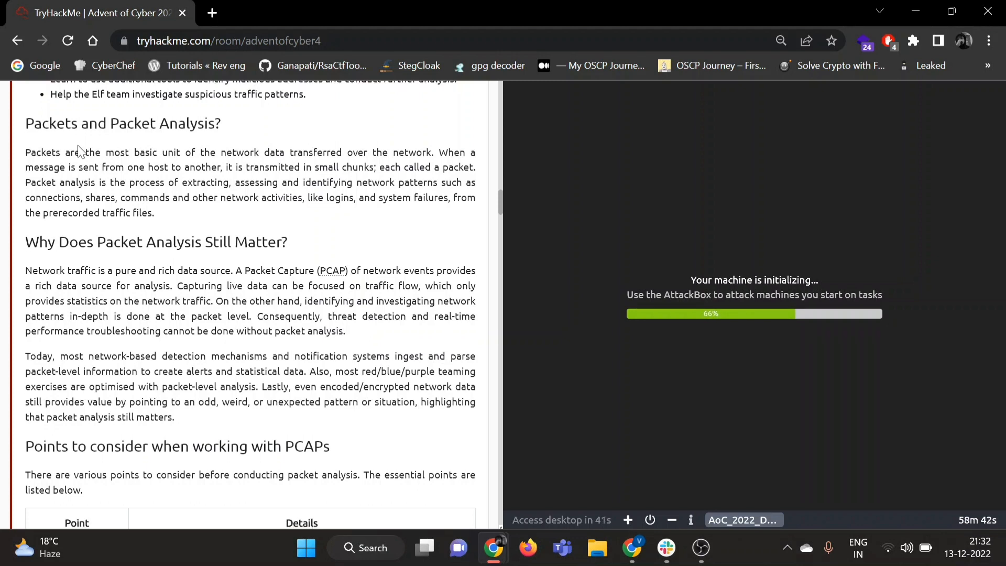
pyautogui.scroll(-2, 81, 149)
pyautogui.scroll(-1, 250, 307)
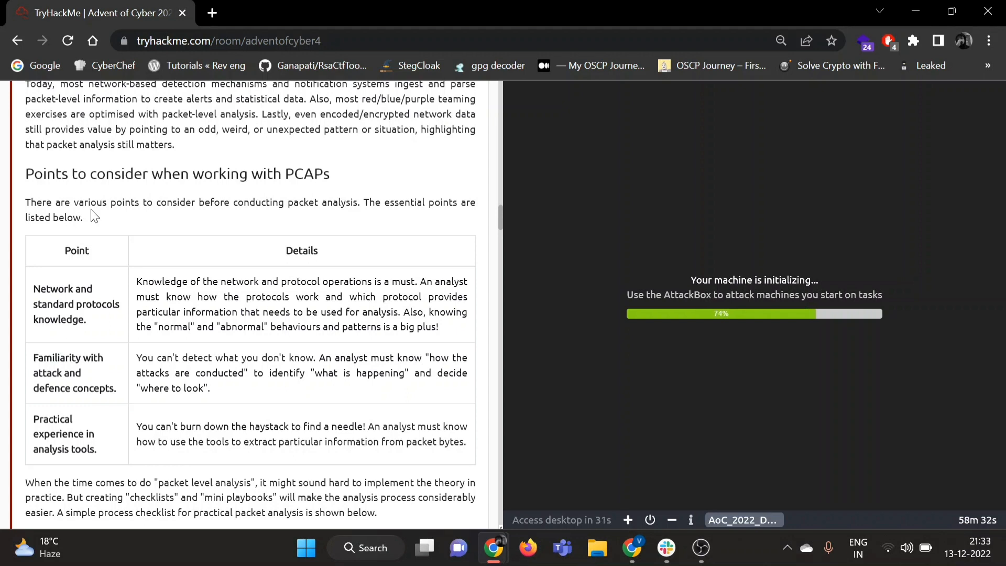
pyautogui.scroll(-1, 90, 214)
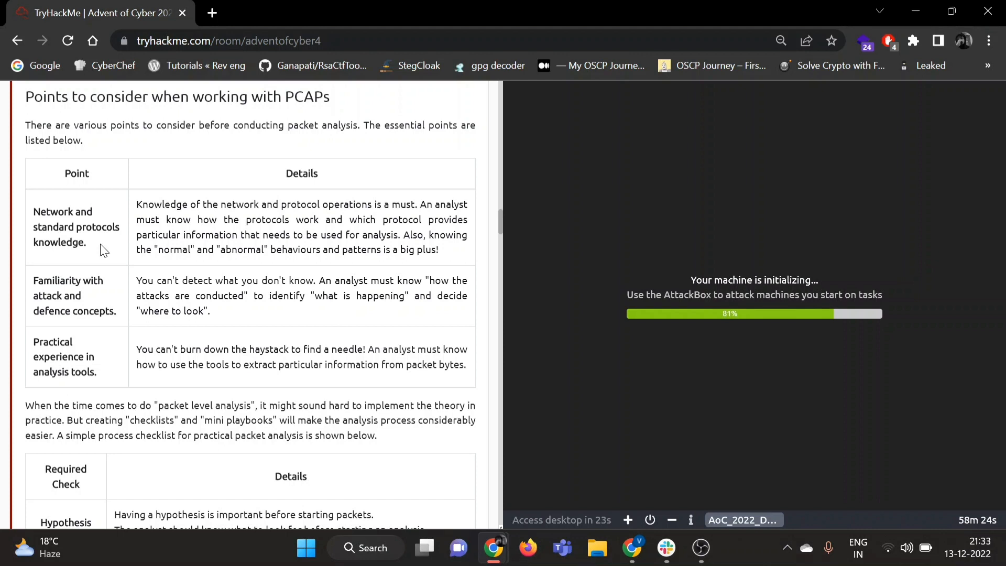
pyautogui.scroll(-1, 100, 250)
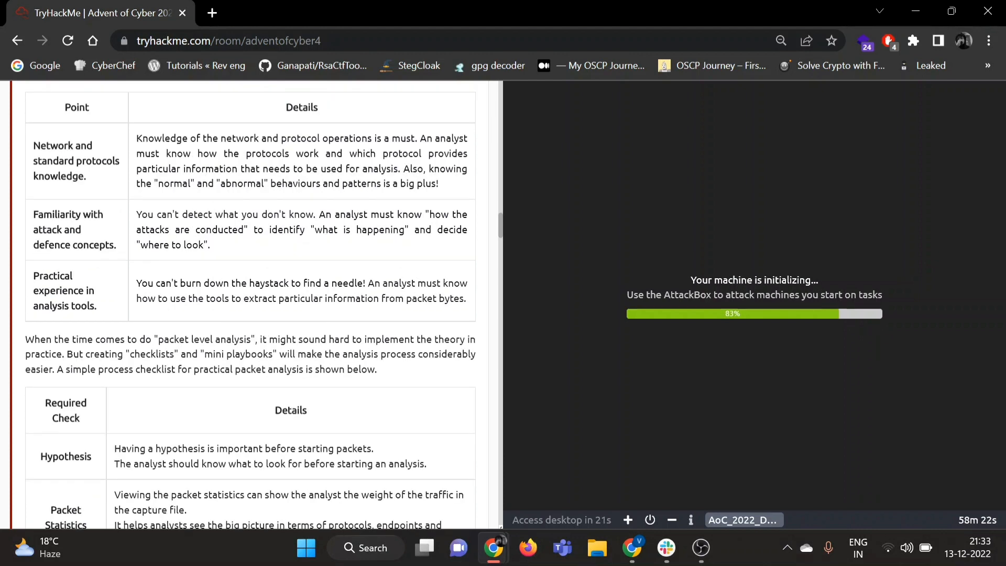
pyautogui.scroll(-1, 99, 250)
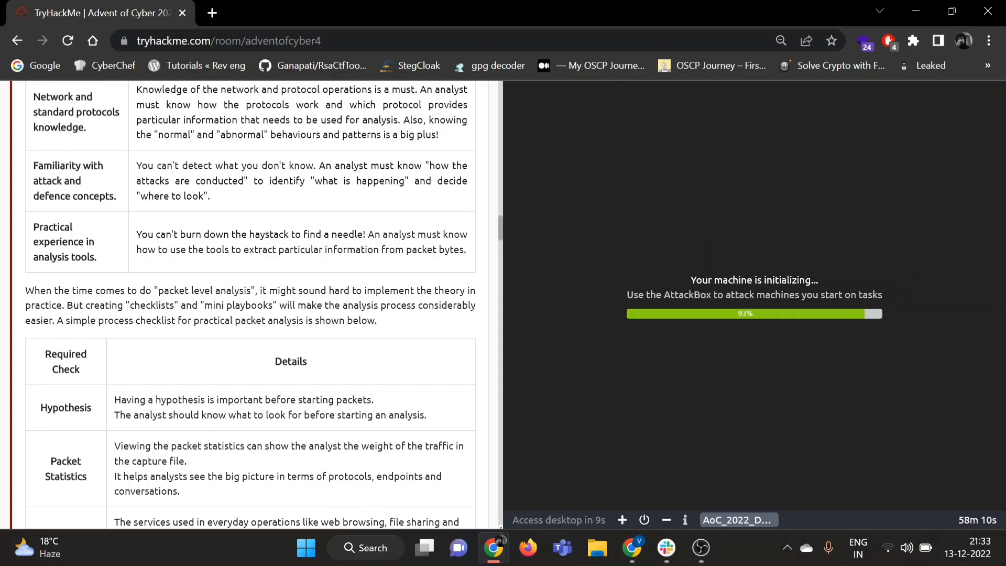
pyautogui.scroll(-2, 252, 307)
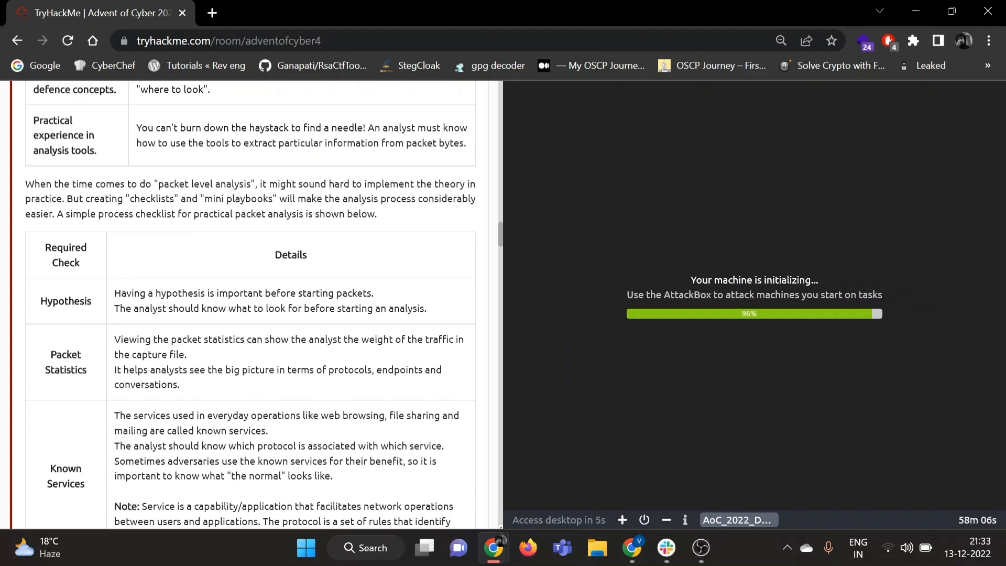
pyautogui.scroll(-1, 251, 307)
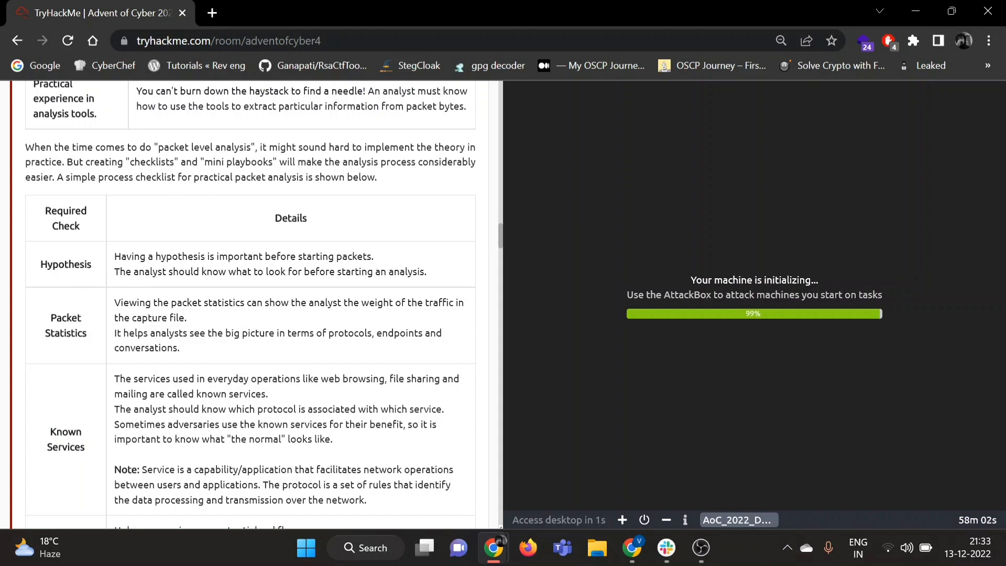
pyautogui.scroll(-3, 148, 275)
pyautogui.scroll(-1, 148, 276)
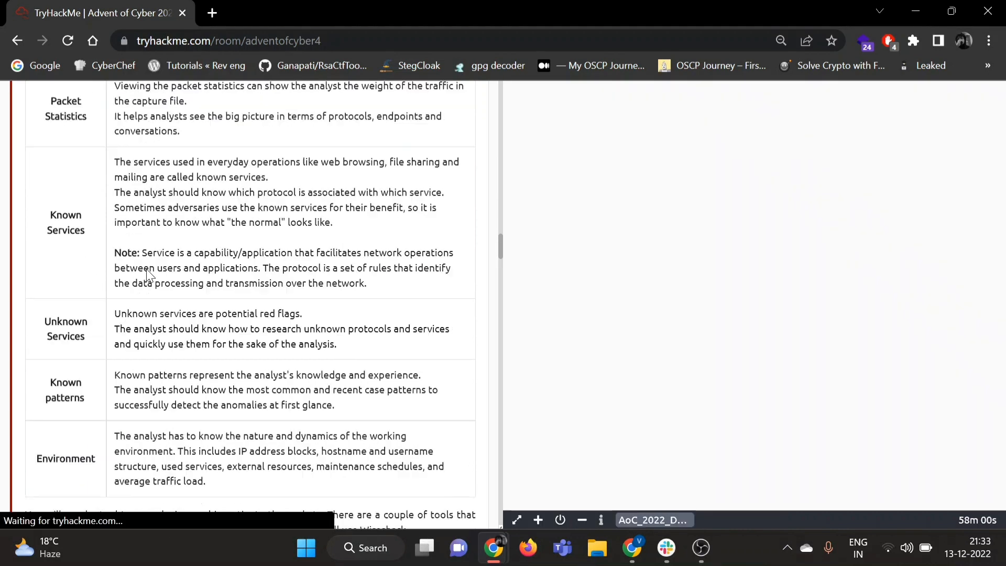
pyautogui.scroll(-1, 148, 276)
pyautogui.scroll(-1, 148, 275)
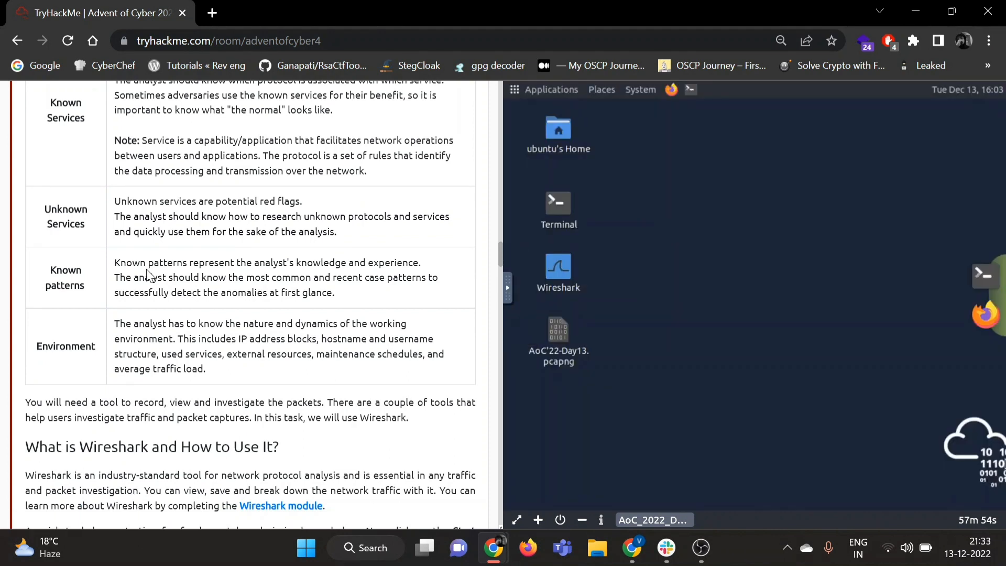
pyautogui.scroll(-1, 148, 275)
pyautogui.scroll(-1, 147, 275)
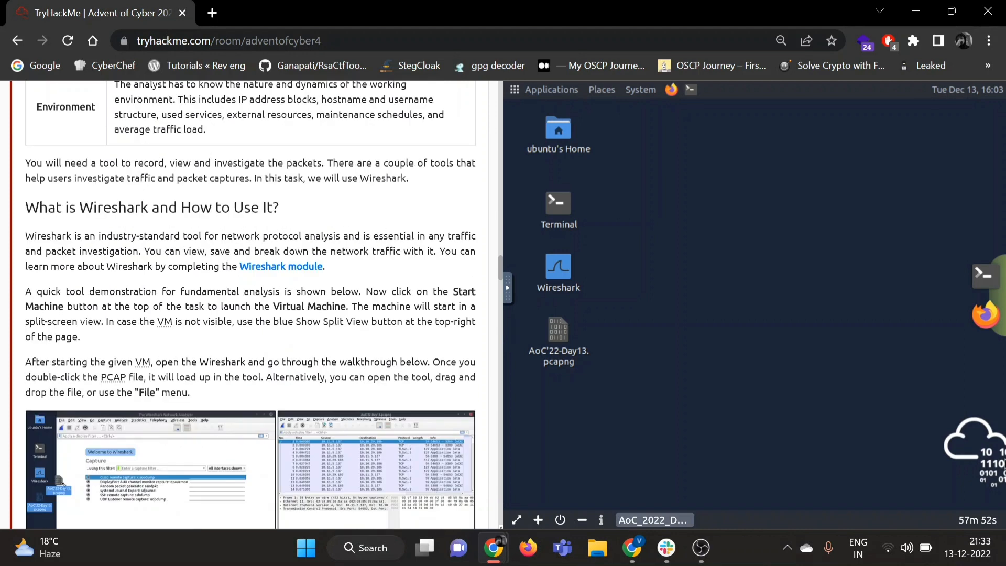
pyautogui.moveTo(25, 206); pyautogui.dragTo(349, 236)
pyautogui.scroll(-1, 250, 307)
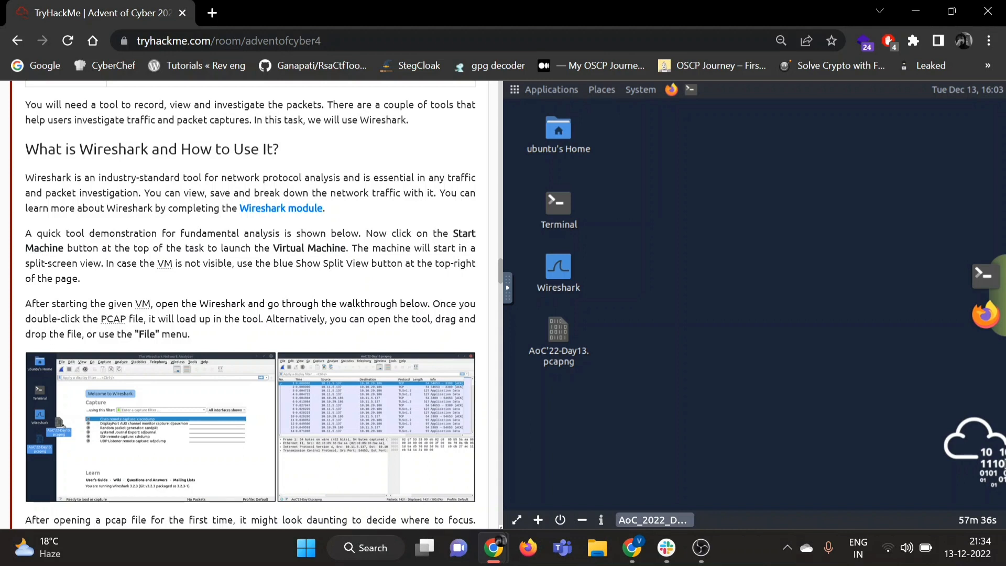
pyautogui.scroll(-3, 251, 303)
pyautogui.scroll(-4, 251, 304)
pyautogui.scroll(-7, 252, 304)
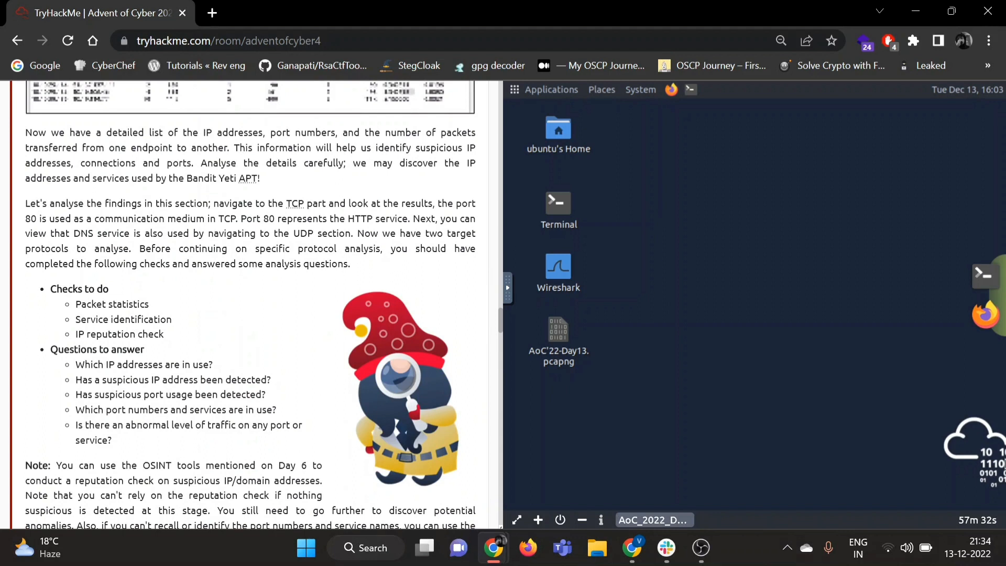
pyautogui.scroll(-10, 251, 304)
pyautogui.scroll(-4, 100, 178)
pyautogui.scroll(-1, 100, 178)
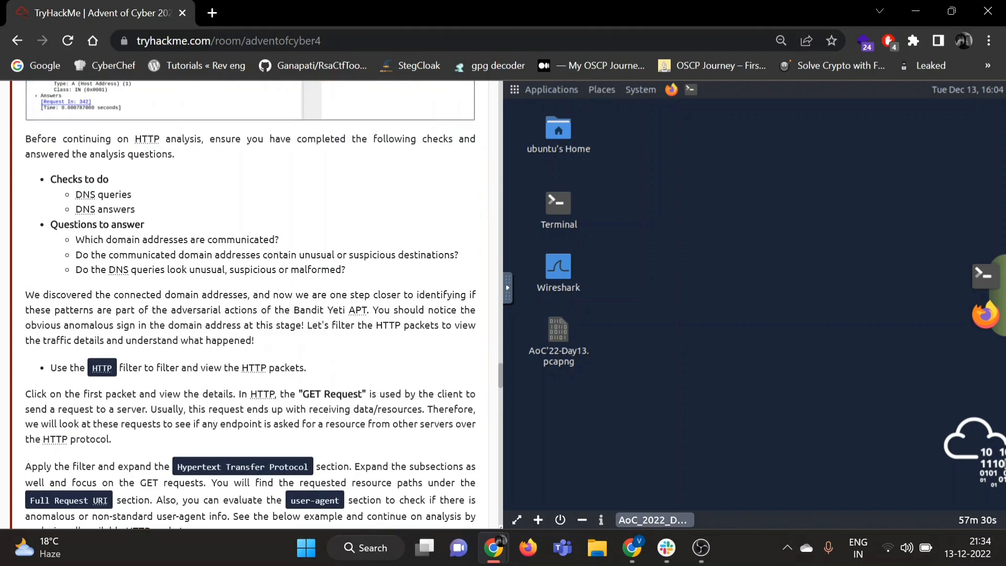
pyautogui.scroll(-1, 100, 177)
pyautogui.scroll(-5, 209, 379)
pyautogui.scroll(-2, 208, 378)
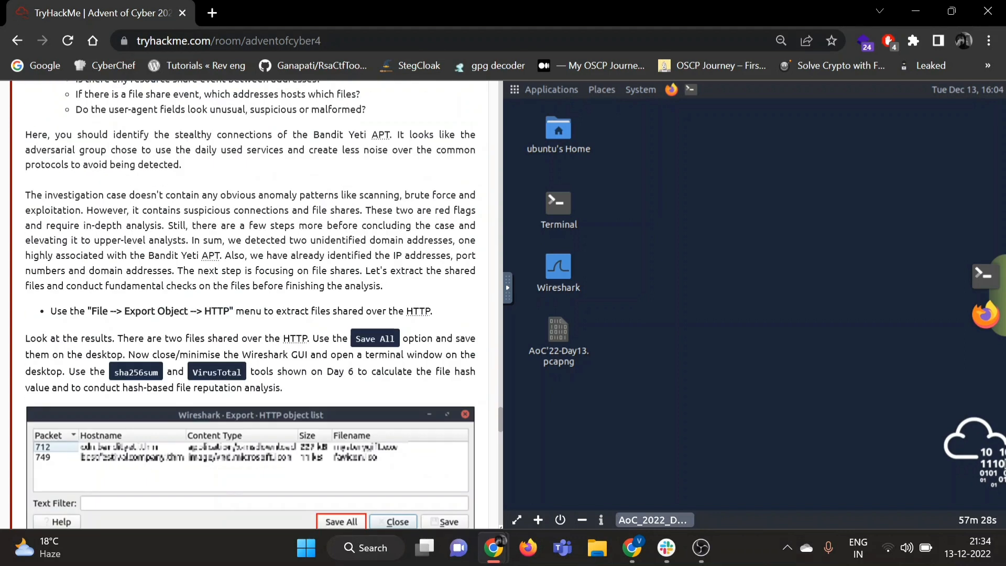
pyautogui.scroll(-4, 208, 379)
pyautogui.scroll(-4, 208, 379)
pyautogui.scroll(-4, 208, 379)
pyautogui.scroll(1, 208, 379)
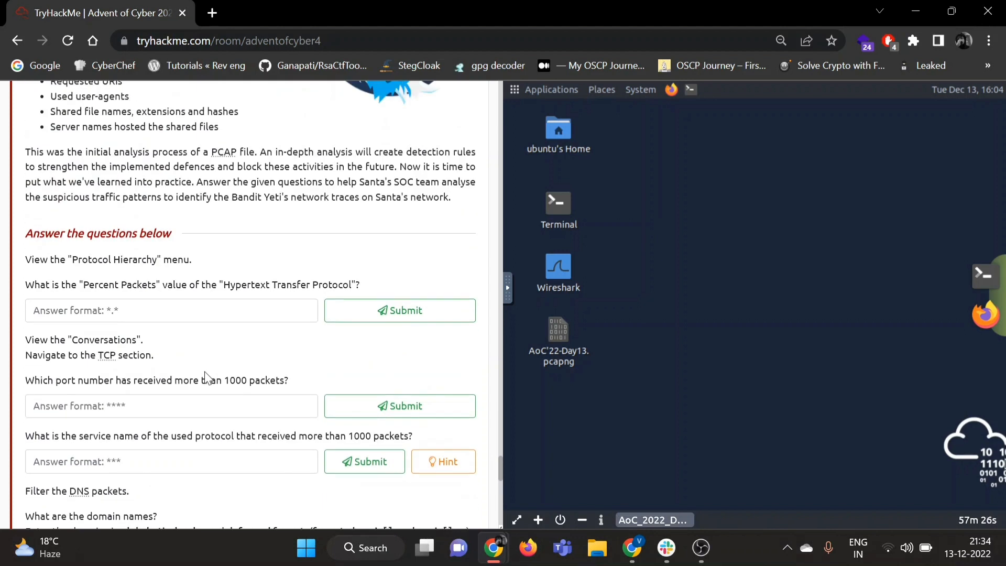
pyautogui.scroll(1, 208, 380)
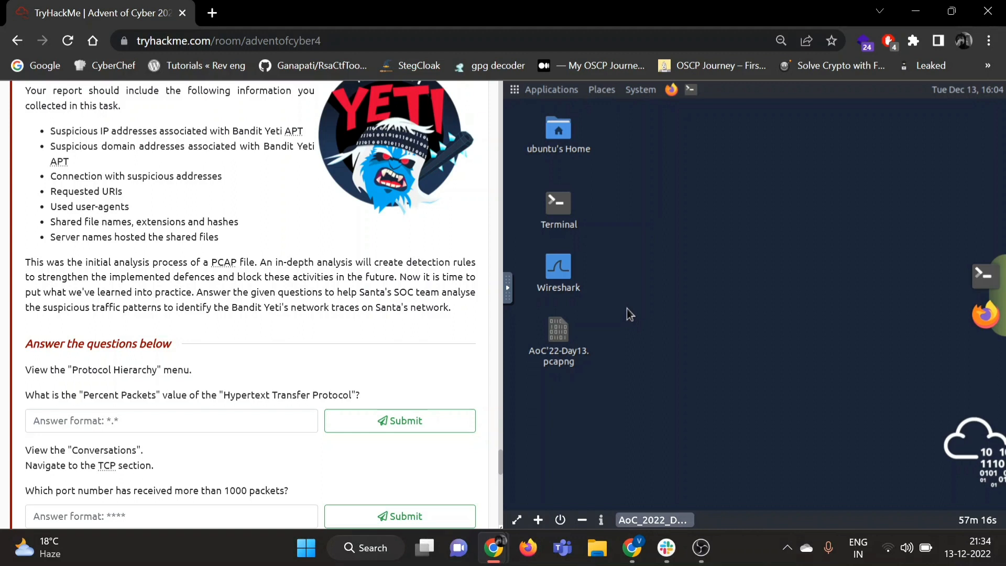
# Step: Load the Day 13 capture and view HTTP's share in Statistics > Protocol Hierarchy
pyautogui.click(560, 347)
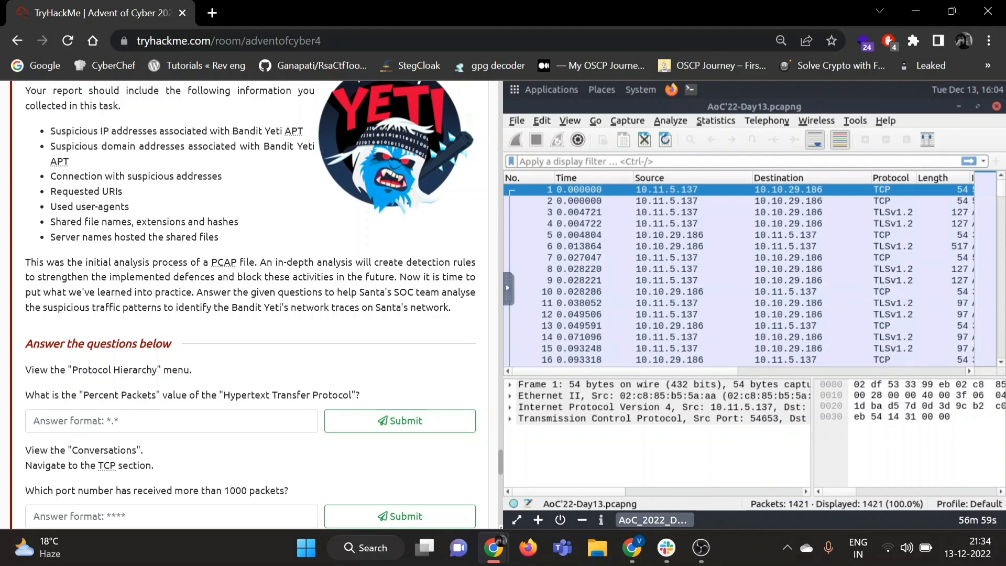
pyautogui.click(715, 120)
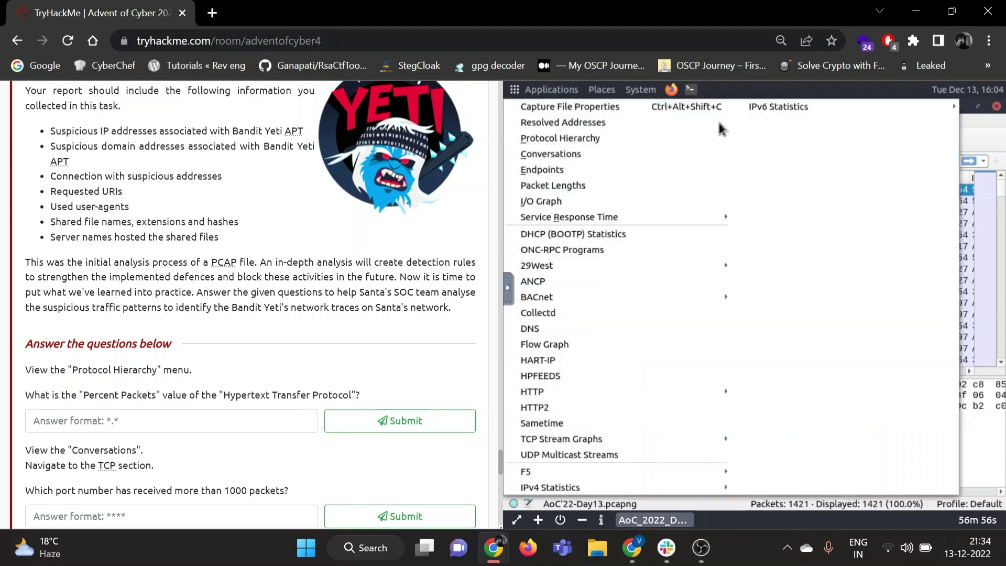
pyautogui.click(592, 142)
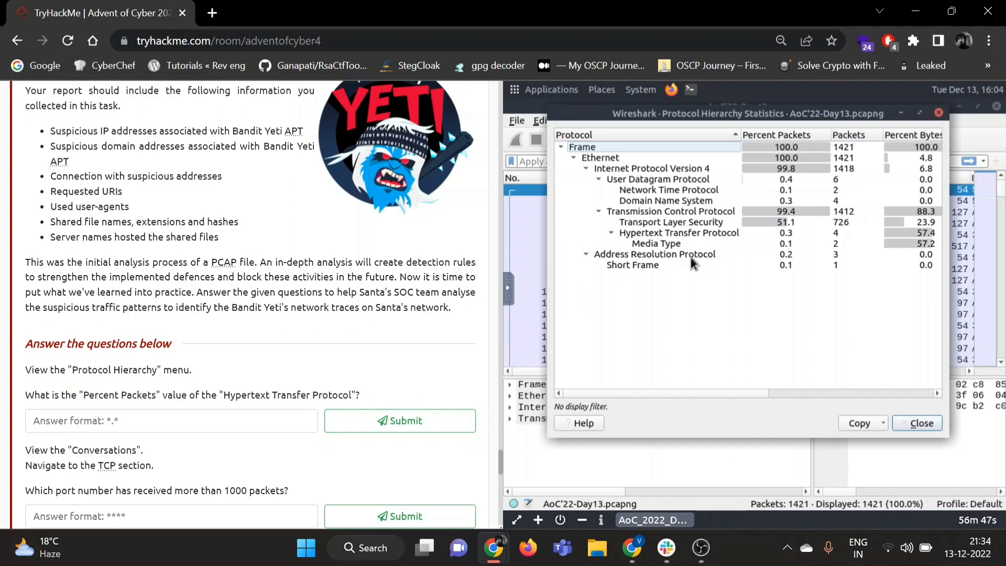
pyautogui.click(624, 239)
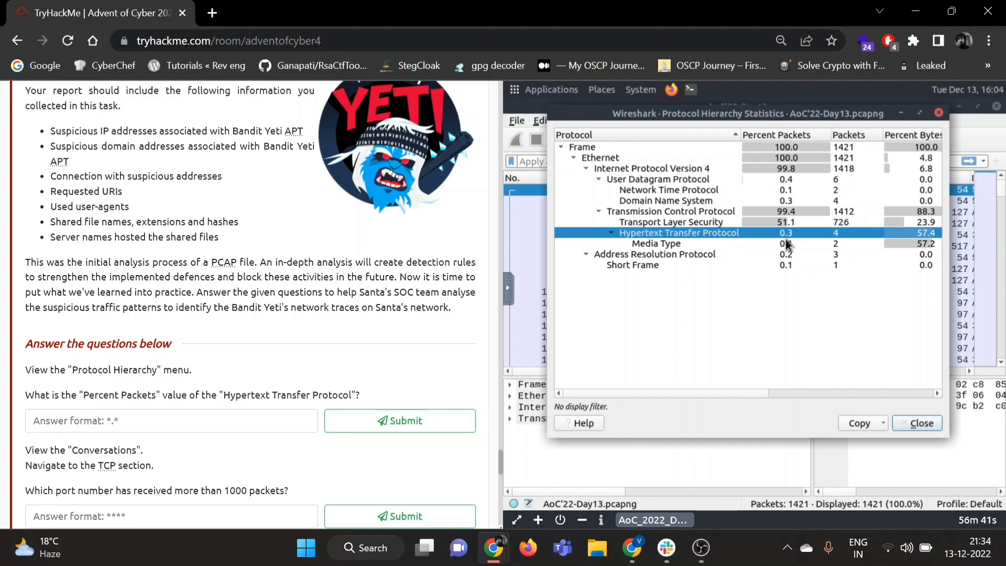
# Step: Submit 0.3 as the HTTP percent-packets answer and close the statistics window
pyautogui.click(158, 421)
pyautogui.write('0.3')
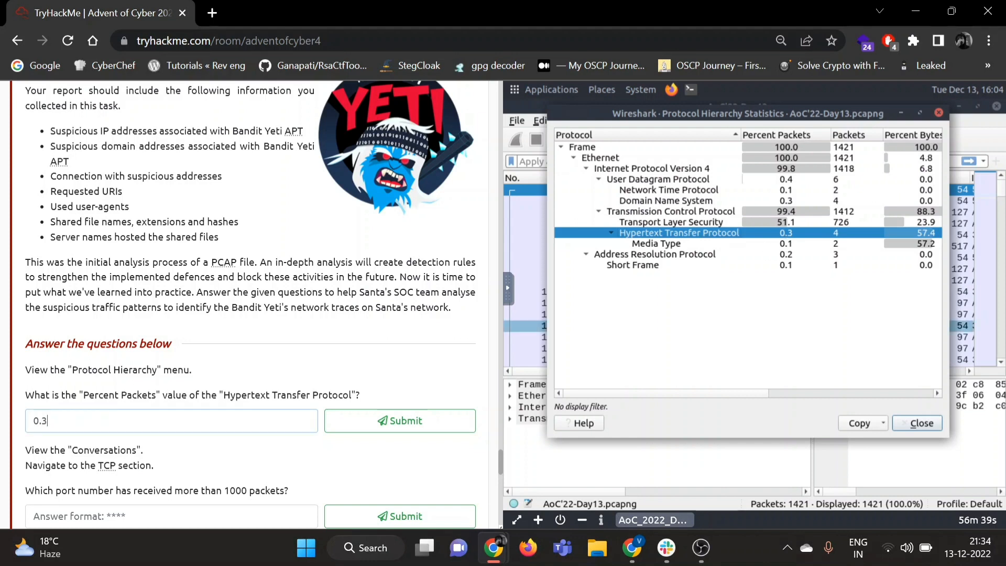
pyautogui.press('Return')
pyautogui.scroll(-2, 281, 419)
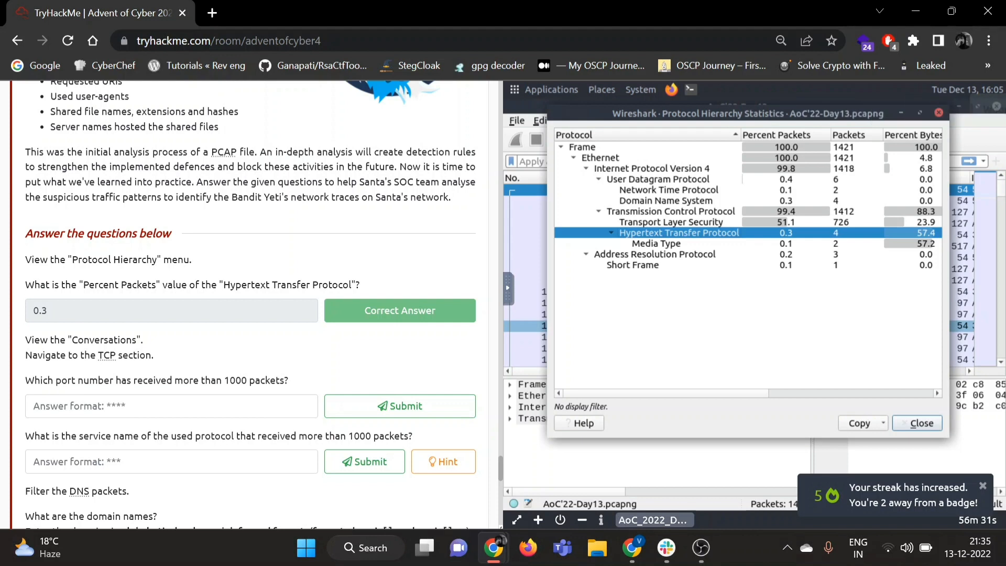
pyautogui.click(917, 425)
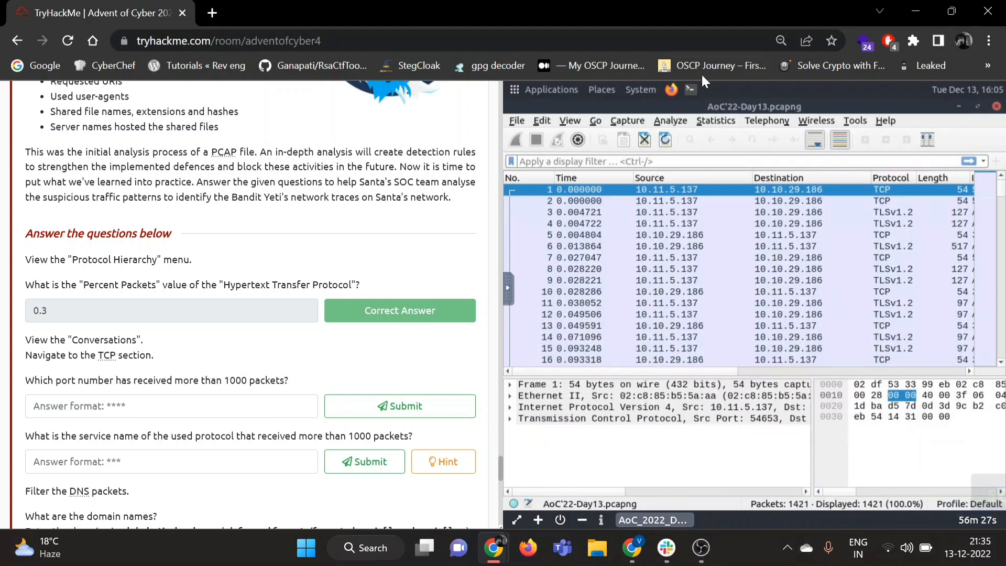
# Step: View the TCP conversations and find port 3389 receiving over 1000 packets
pyautogui.click(721, 124)
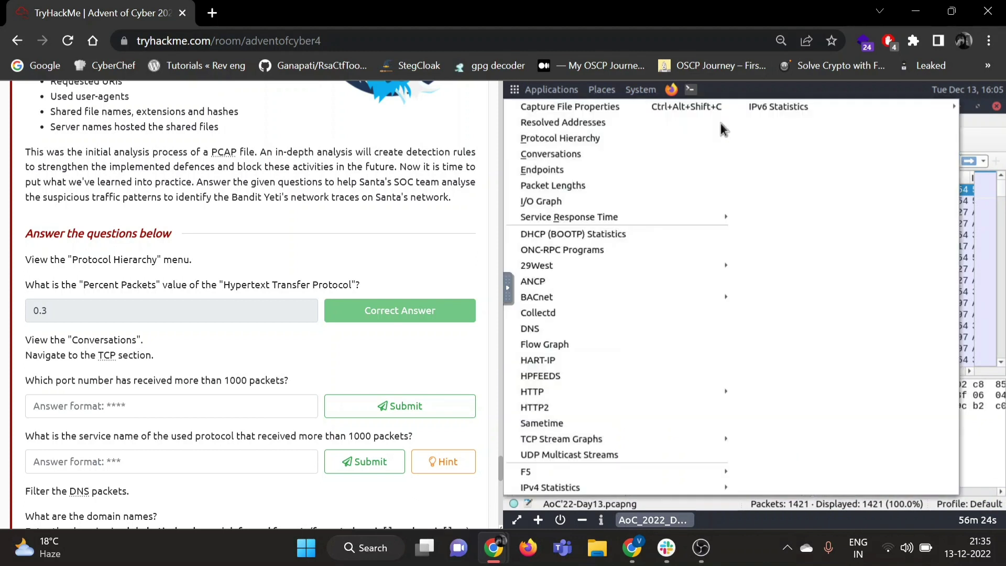
pyautogui.click(575, 154)
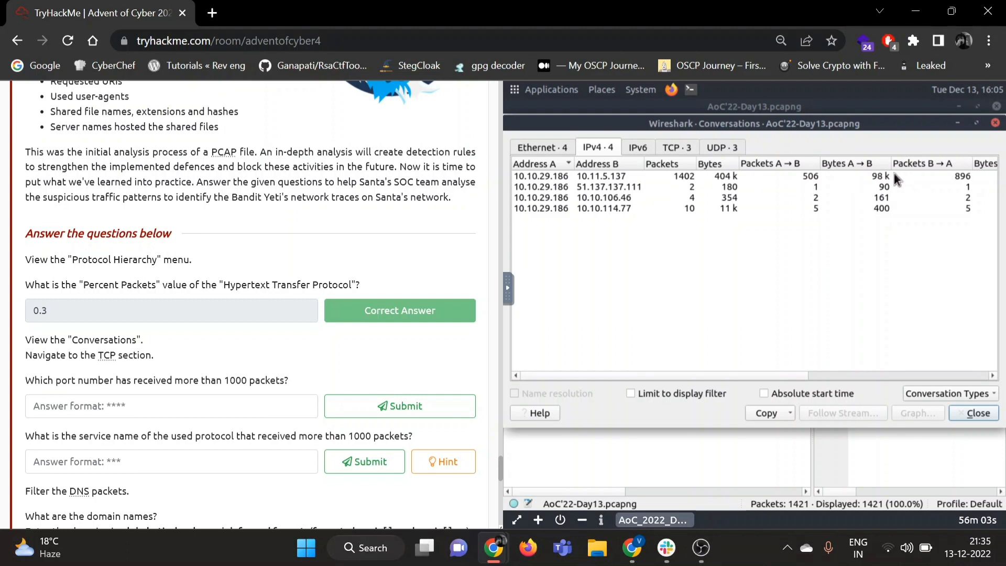
pyautogui.click(682, 148)
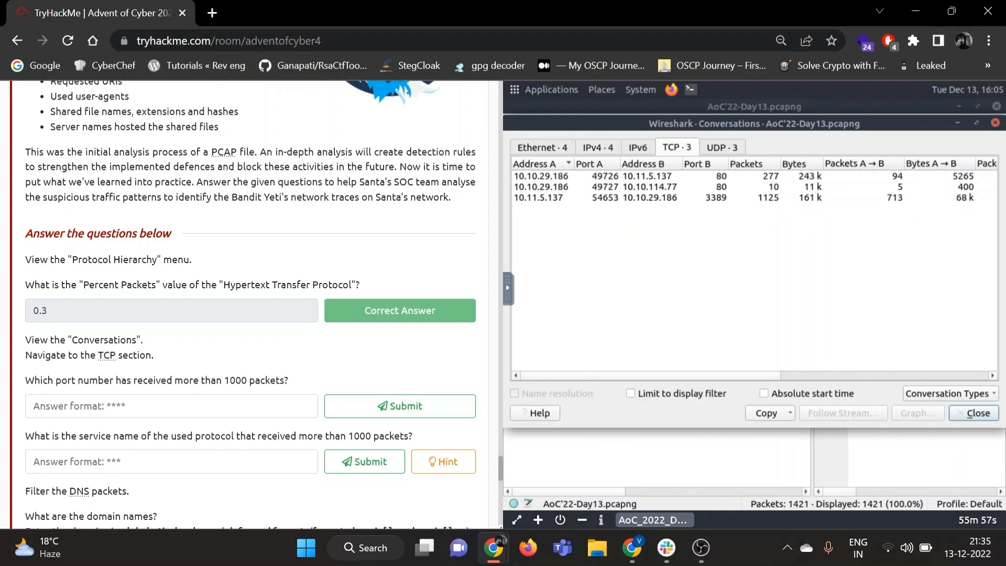
pyautogui.click(720, 199)
# Step: Submit 3389 as the port answer in TryHackMe
pyautogui.click(205, 406)
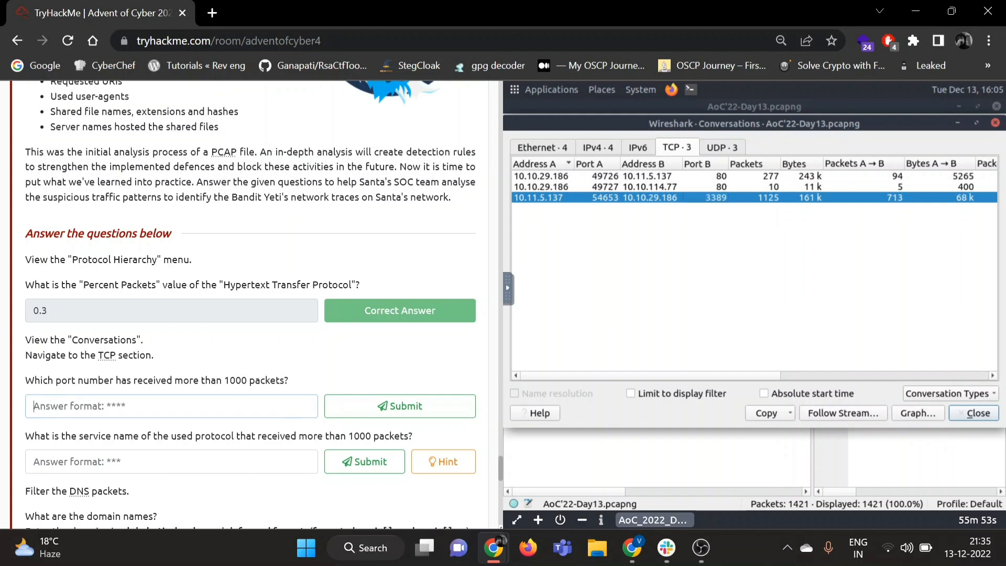
pyautogui.write('338')
pyautogui.write('9')
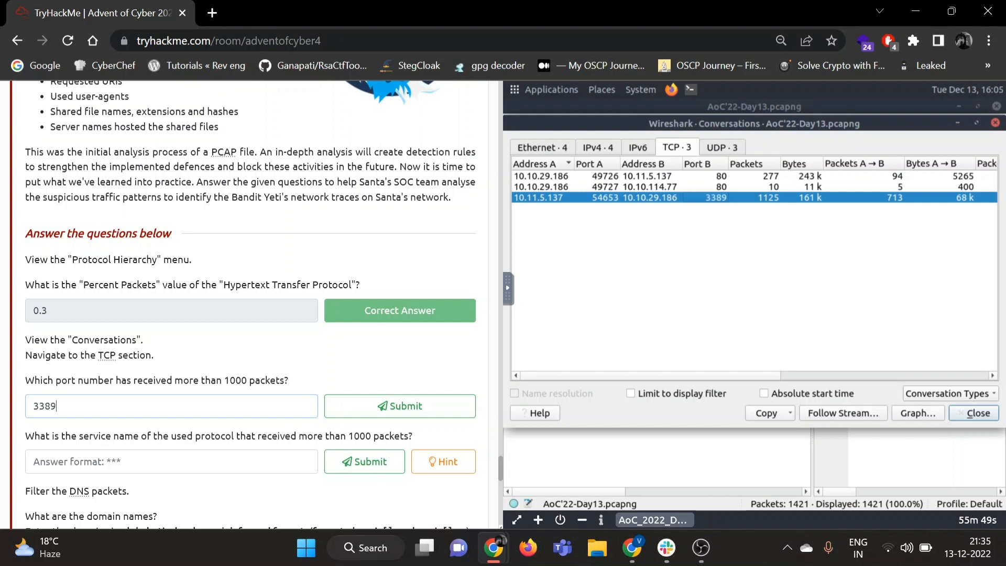
pyautogui.press('Return')
pyautogui.scroll(-1, 111, 374)
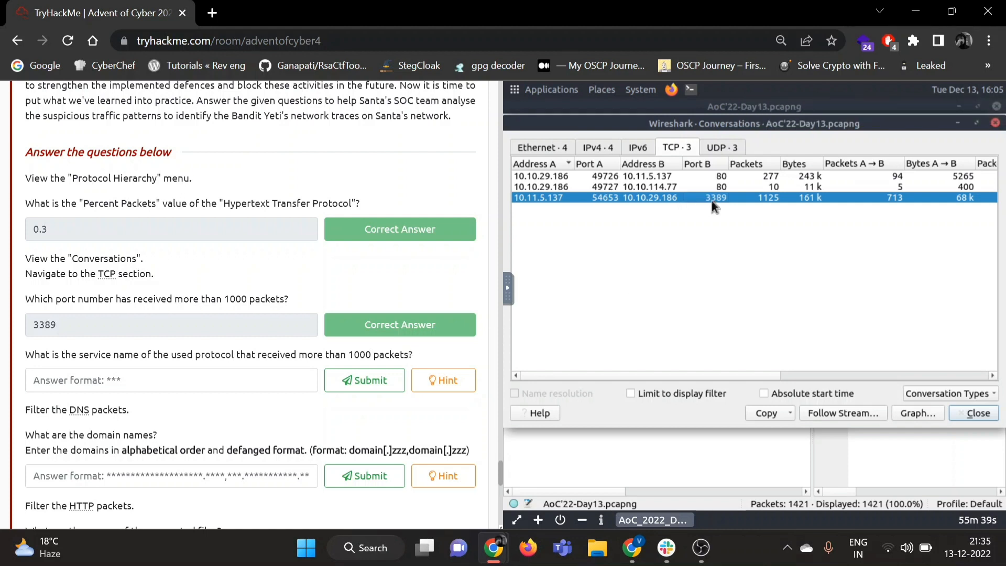
pyautogui.hscroll(5, 712, 200)
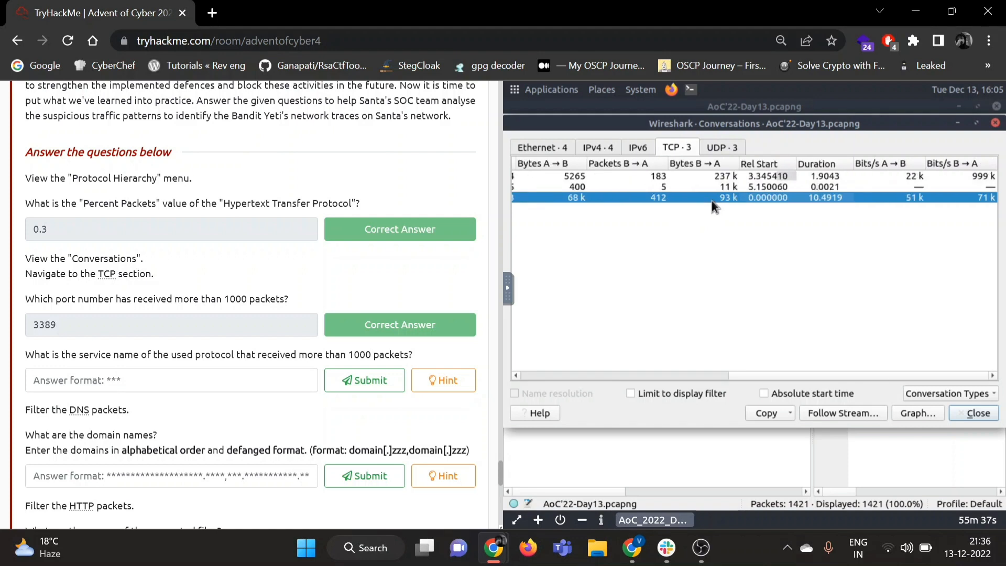
pyautogui.hscroll(-5, 712, 201)
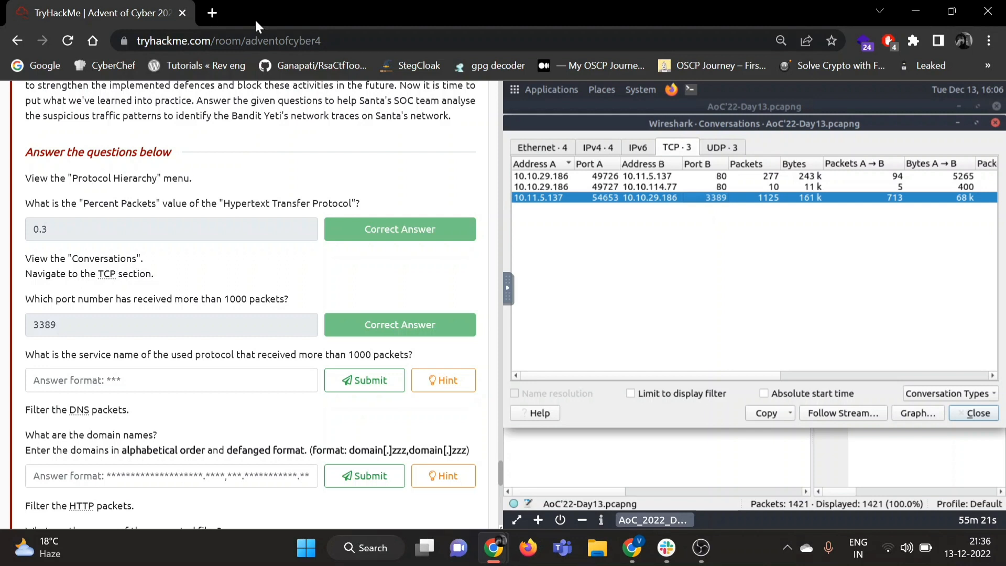
# Step: Search the web for port 3389 and highlight its Remote Desktop Protocol use
pyautogui.click(215, 12)
pyautogui.write('33')
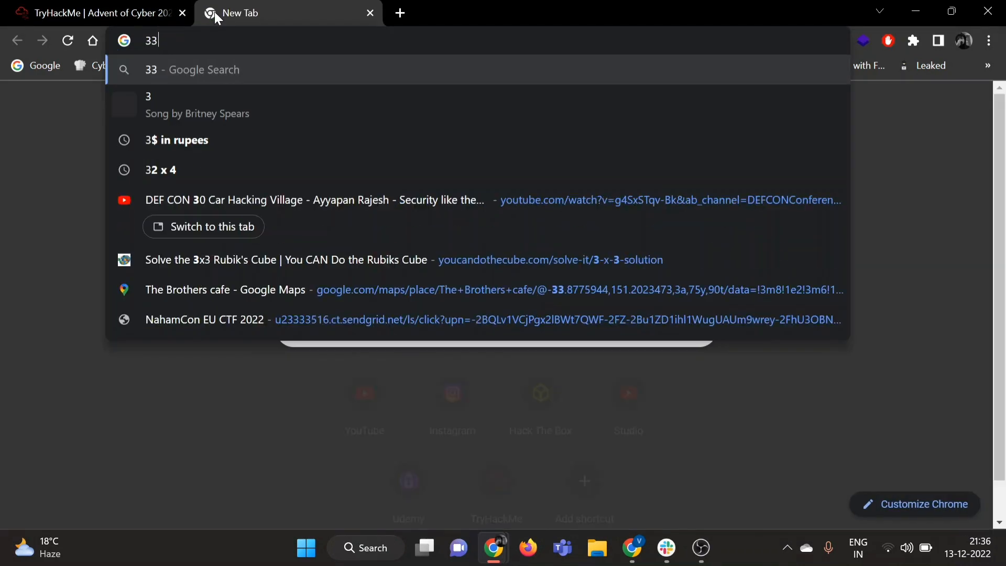
pyautogui.write('89')
pyautogui.press('Down')
pyautogui.press('Down')
pyautogui.press('Return')
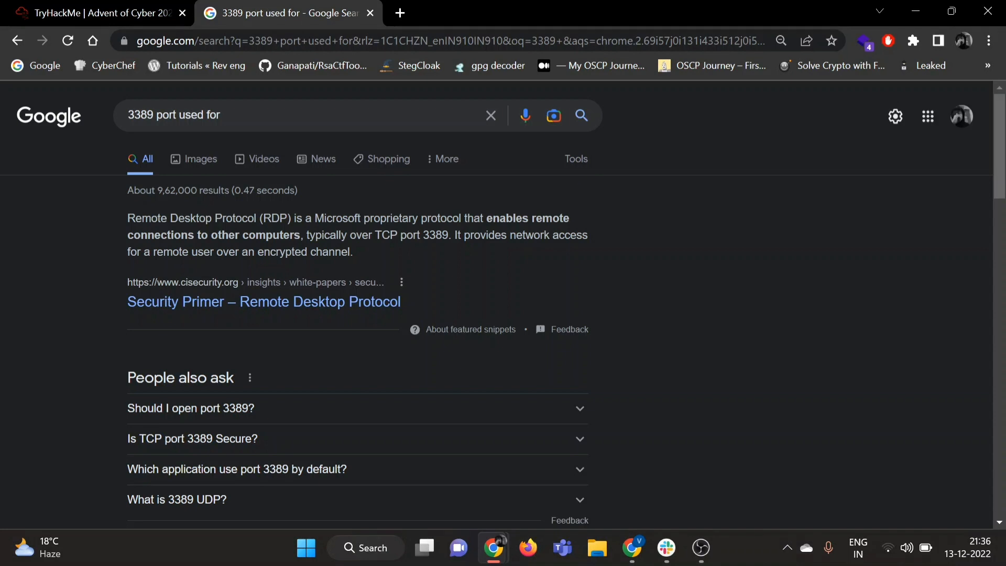
pyautogui.moveTo(136, 218); pyautogui.dragTo(314, 219)
# Step: Submit RDP as the service name, then close the Conversations window
pyautogui.click(3, 6)
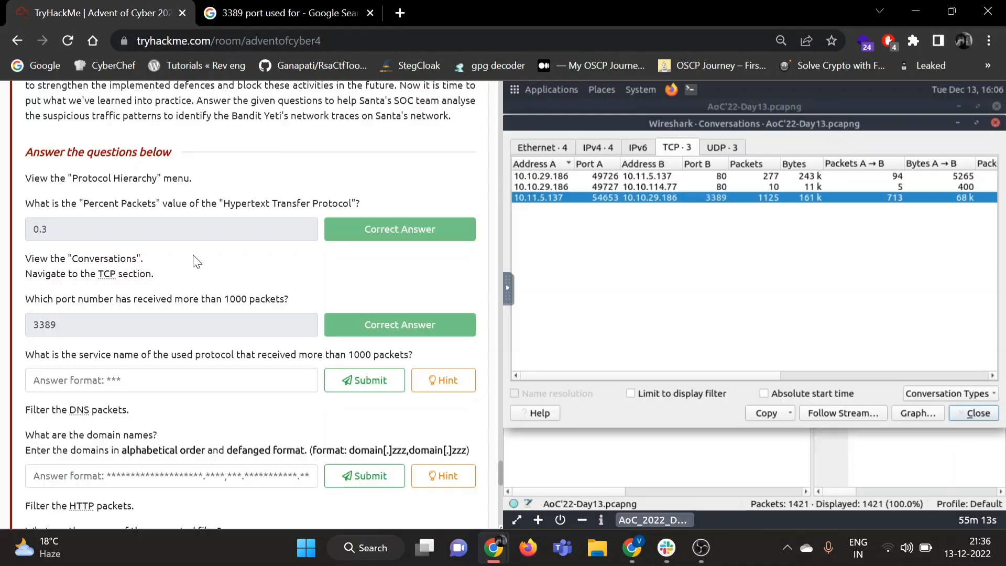
pyautogui.click(173, 380)
pyautogui.write('RDP')
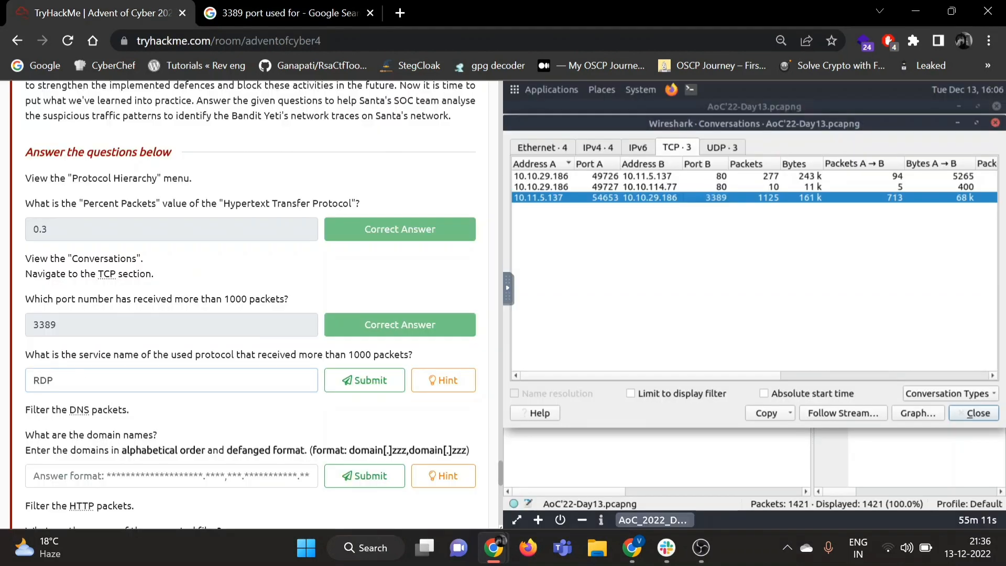
pyautogui.press('Return')
pyautogui.scroll(-1, 44, 330)
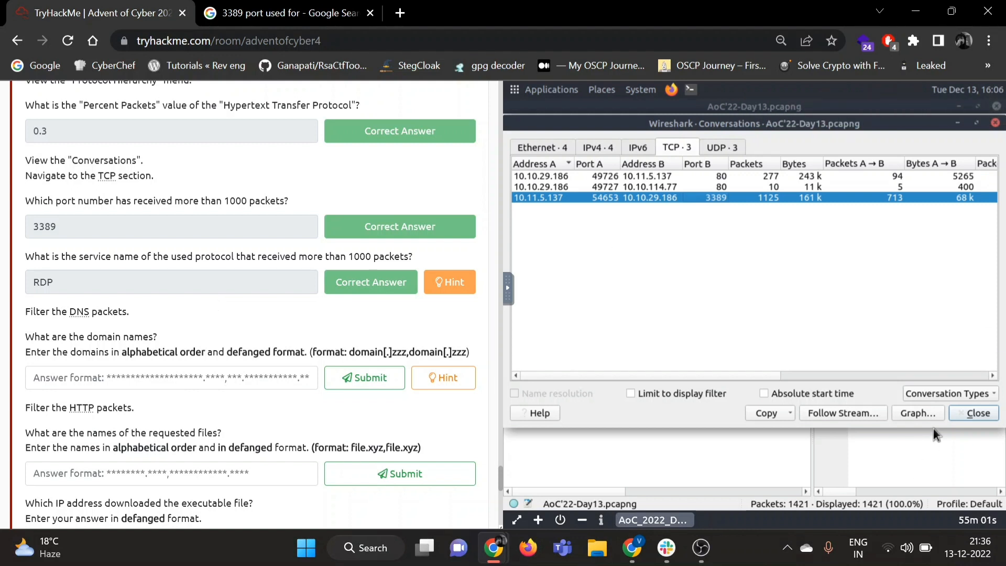
pyautogui.click(968, 414)
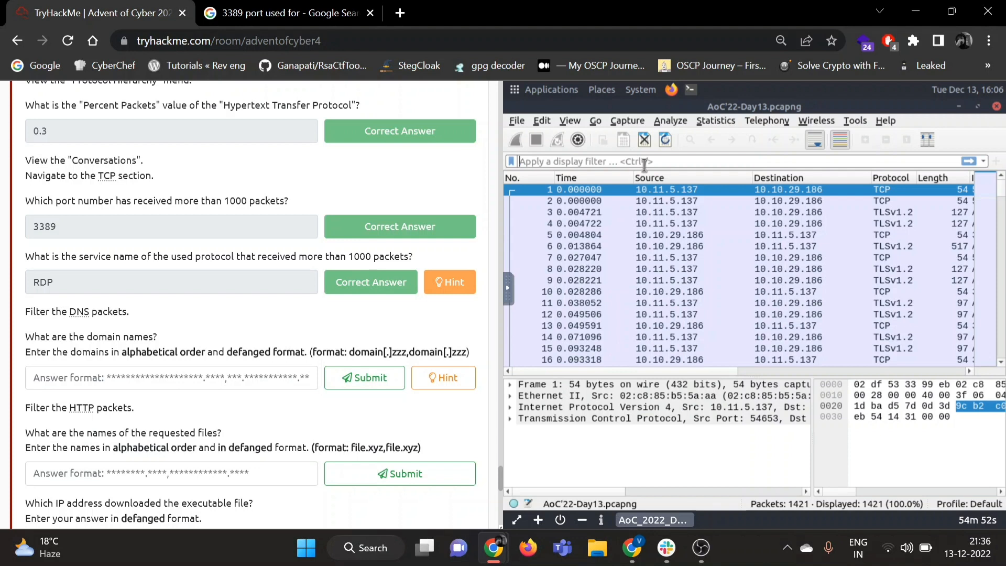
# Step: Filter on dns and inspect the bestfestivalcompany.thm and cdn.bandityeti.thm query packets
pyautogui.click(644, 161)
pyautogui.write('dns')
pyautogui.press('Return')
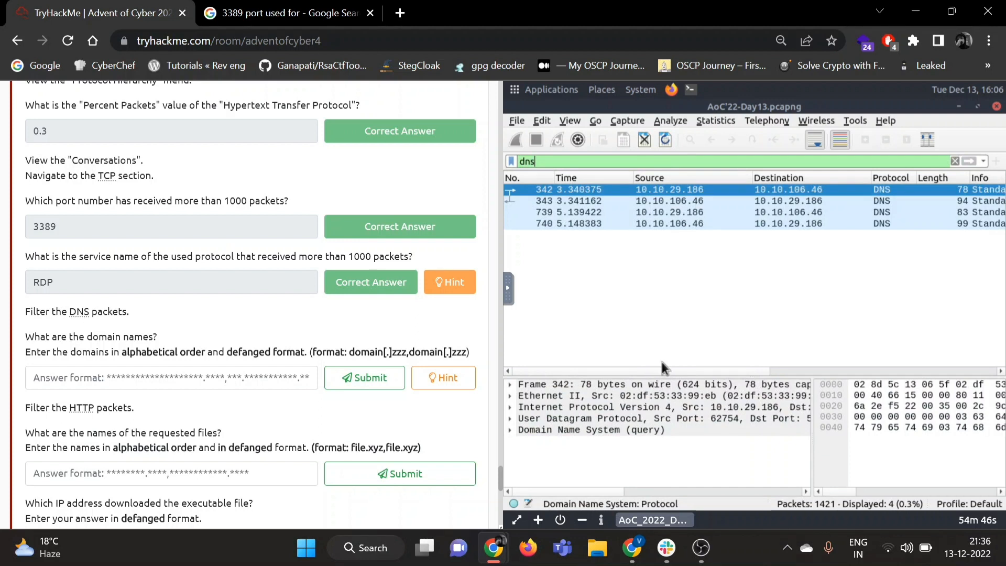
pyautogui.moveTo(658, 369); pyautogui.dragTo(823, 386)
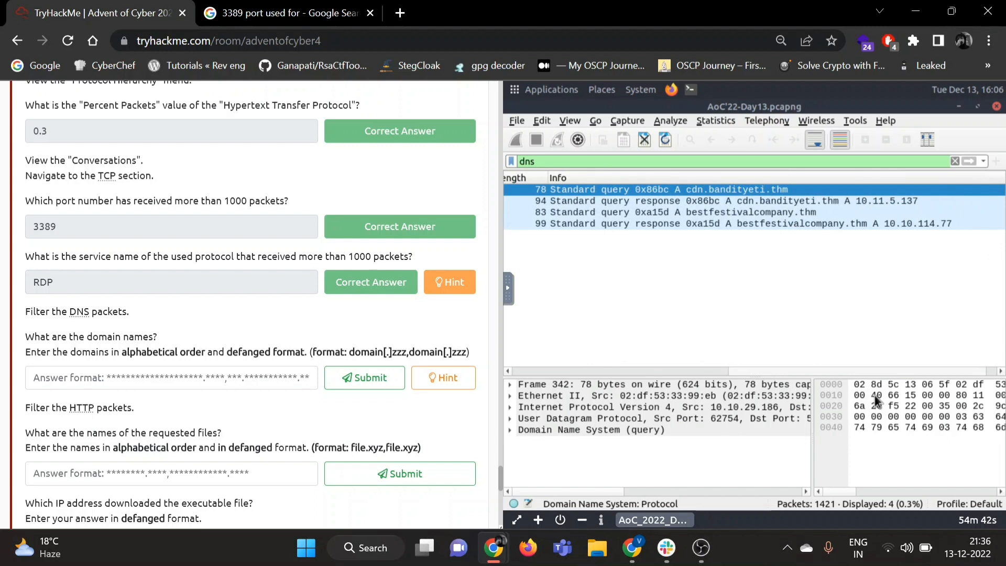
pyautogui.moveTo(824, 385); pyautogui.dragTo(889, 399)
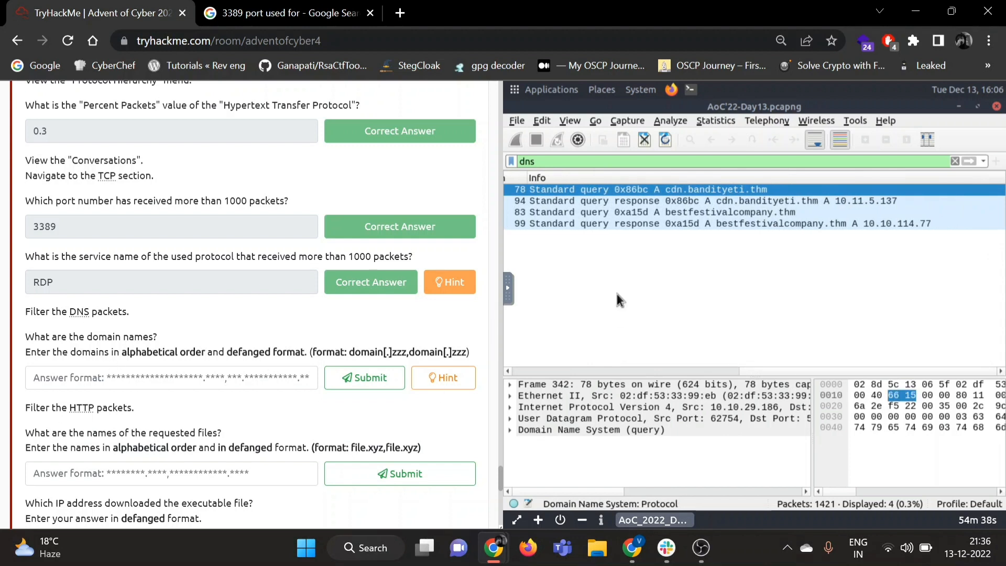
pyautogui.click(756, 226)
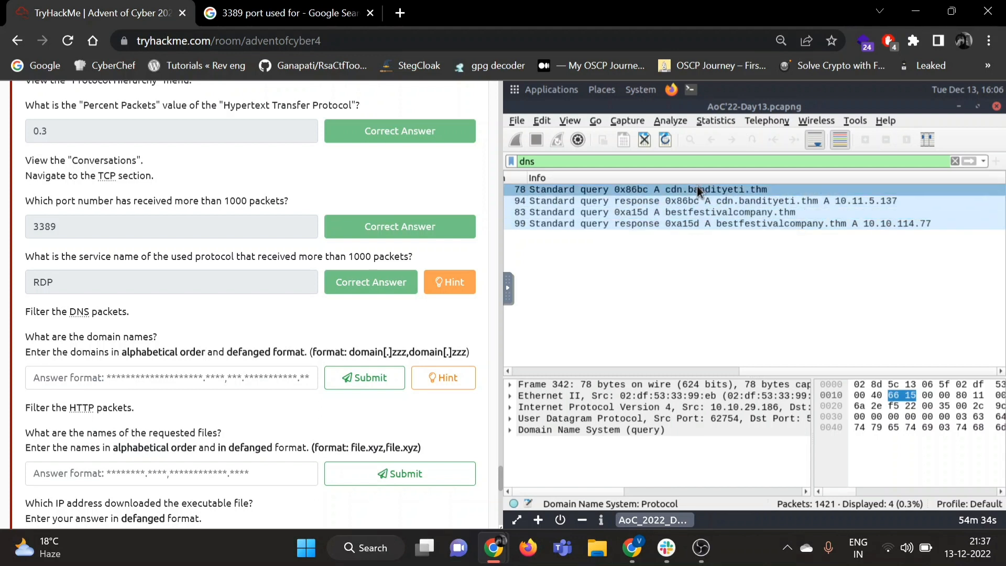
pyautogui.click(760, 195)
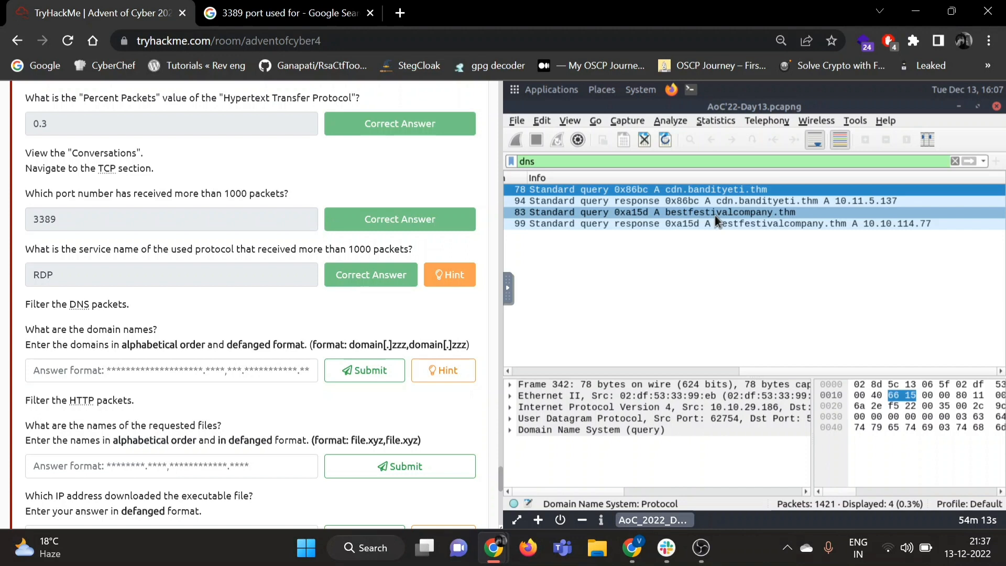
# Step: Defang both domains with [.] in the answer and submit it
pyautogui.click(189, 370)
pyautogui.write('bes')
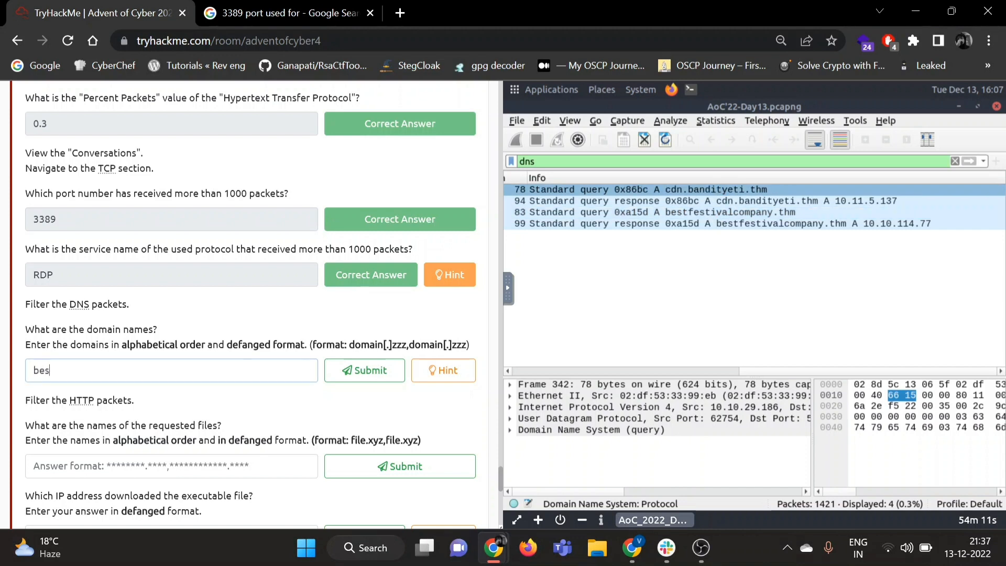
pyautogui.write('tfesti')
pyautogui.write('va;')
pyautogui.press('BackSpace')
pyautogui.press('BackSpace')
pyautogui.press('BackSpace')
pyautogui.press('BackSpace')
pyautogui.write('iva;')
pyautogui.write('comp')
pyautogui.write('any')
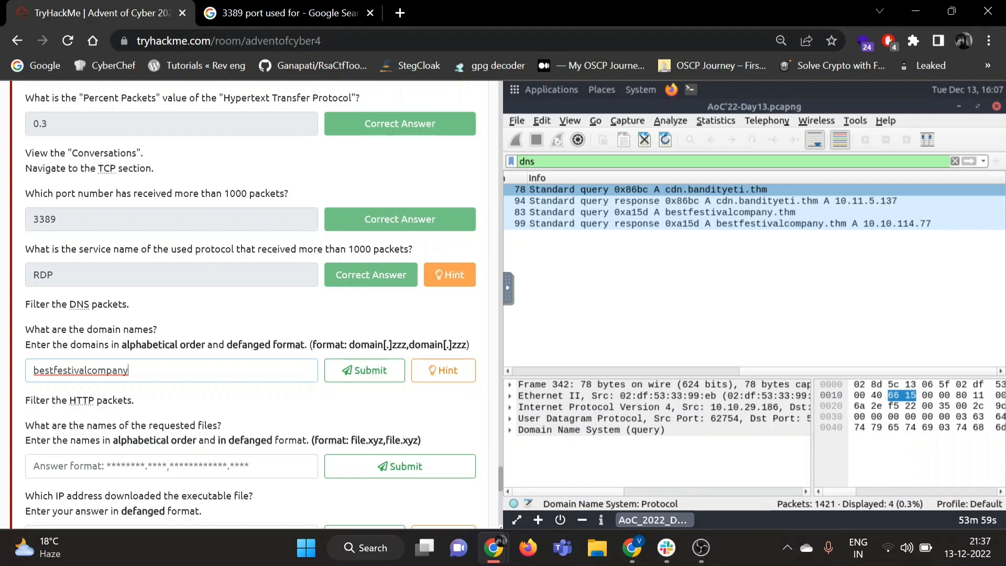
pyautogui.write('[.')
pyautogui.write(']thm, ')
pyautogui.write('cd')
pyautogui.write('n')
pyautogui.press('BackSpace')
pyautogui.write('[.')
pyautogui.write('[]')
pyautogui.press('BackSpace')
pyautogui.press('BackSpace')
pyautogui.write(']banditye')
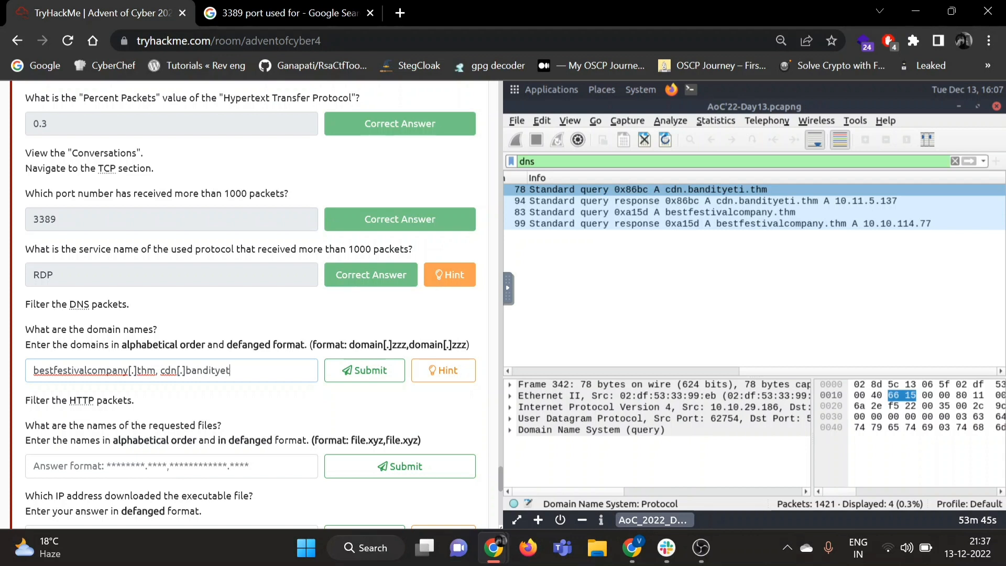
pyautogui.write('ti[')
pyautogui.write('.]thm')
pyautogui.press('Return')
# Step: Remove the space after the comma and resubmit bestfestivalcompany[.]thm,cdn[.]bandityeti[.]thm
pyautogui.click(228, 396)
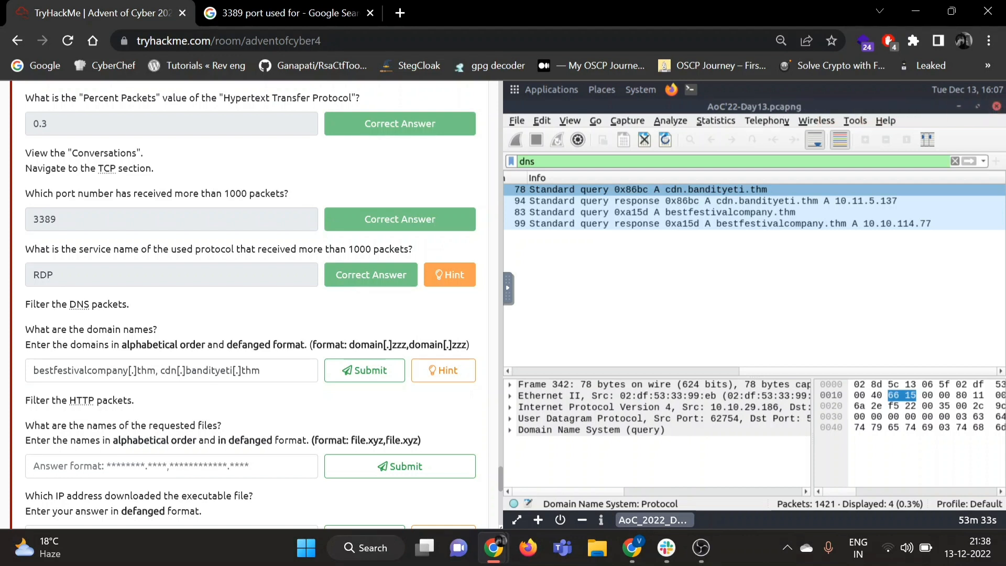
pyautogui.press('BackSpace')
pyautogui.press('Return')
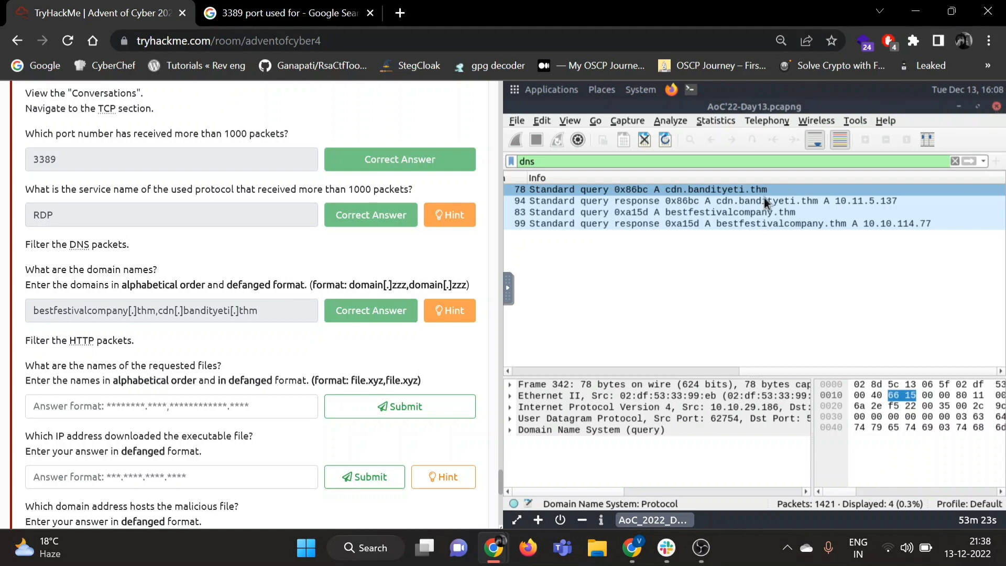
# Step: Replace the dns filter with http, then http.request.method==GET, listing mysterygift.exe and favicon.ico
pyautogui.click(739, 192)
pyautogui.tripleClick(614, 159)
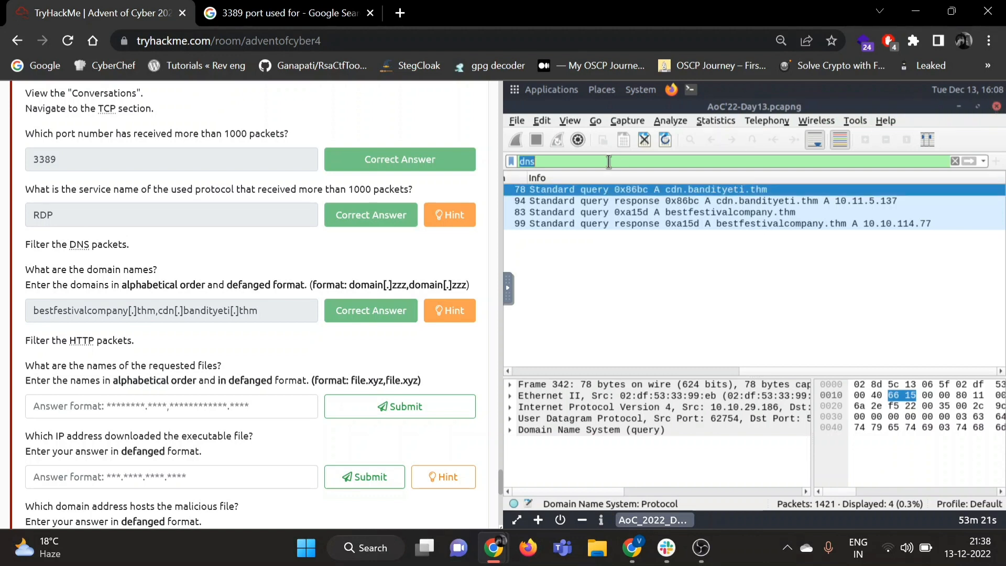
pyautogui.write('http')
pyautogui.press('Return')
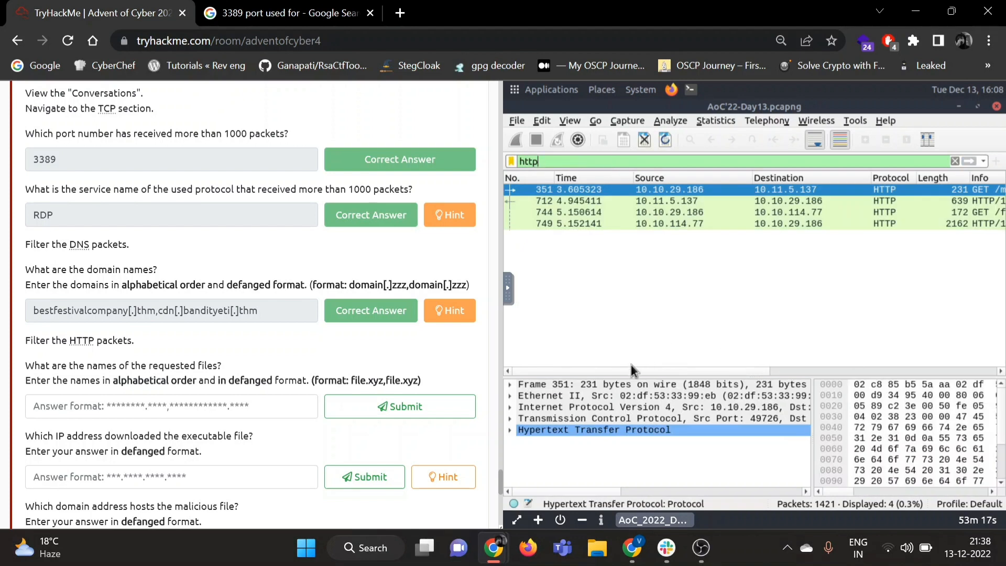
pyautogui.moveTo(631, 369); pyautogui.dragTo(718, 371)
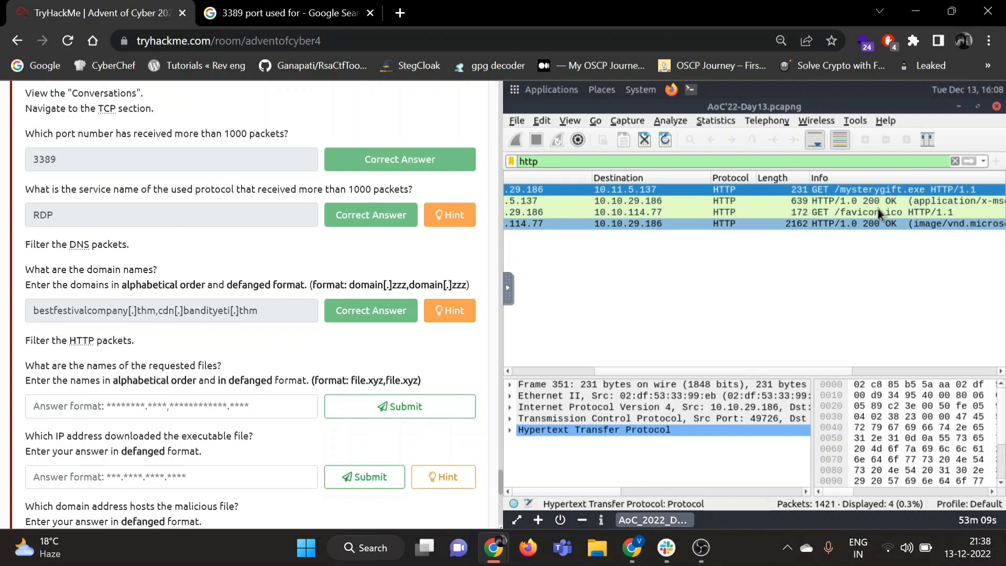
pyautogui.click(649, 162)
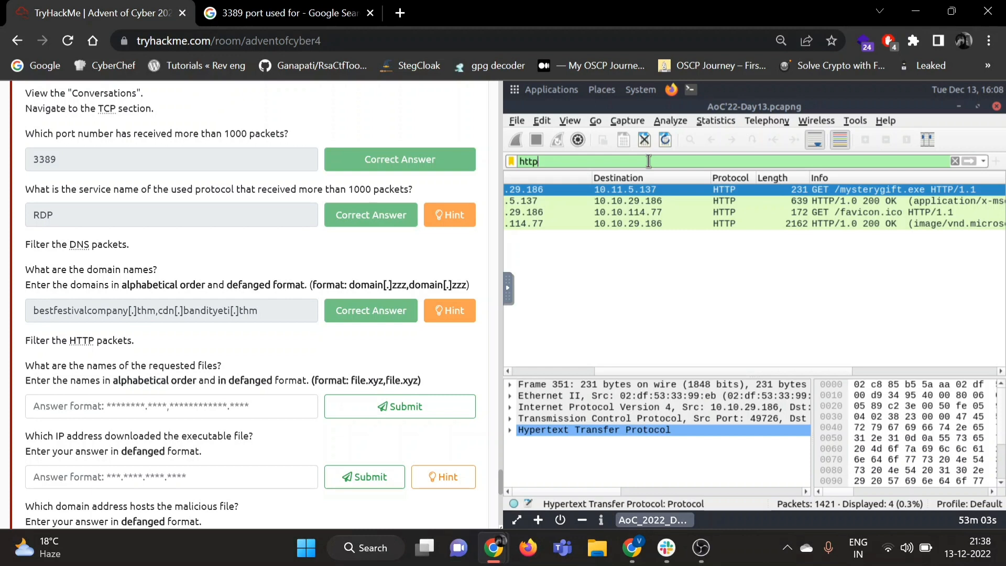
pyautogui.write('.')
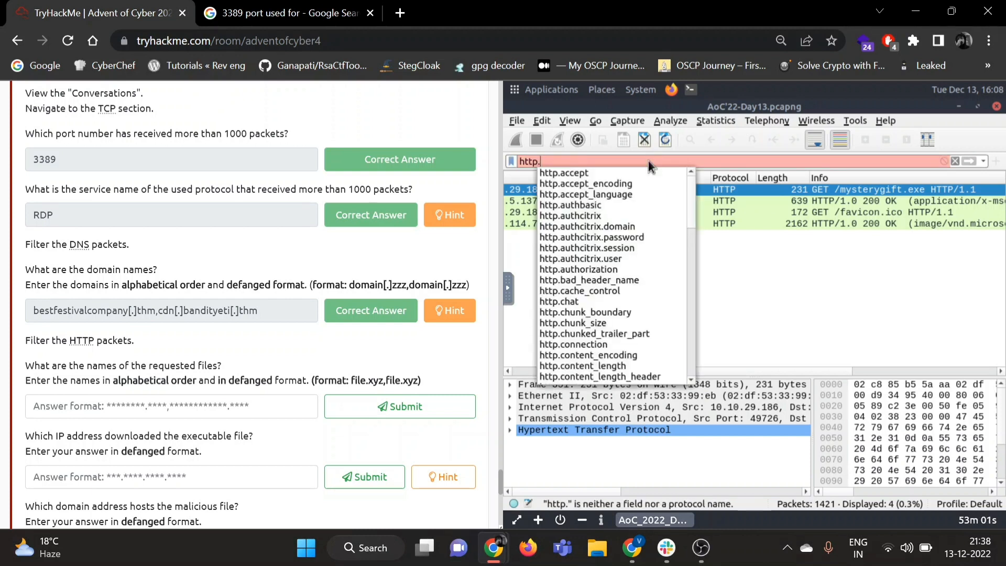
pyautogui.write('r')
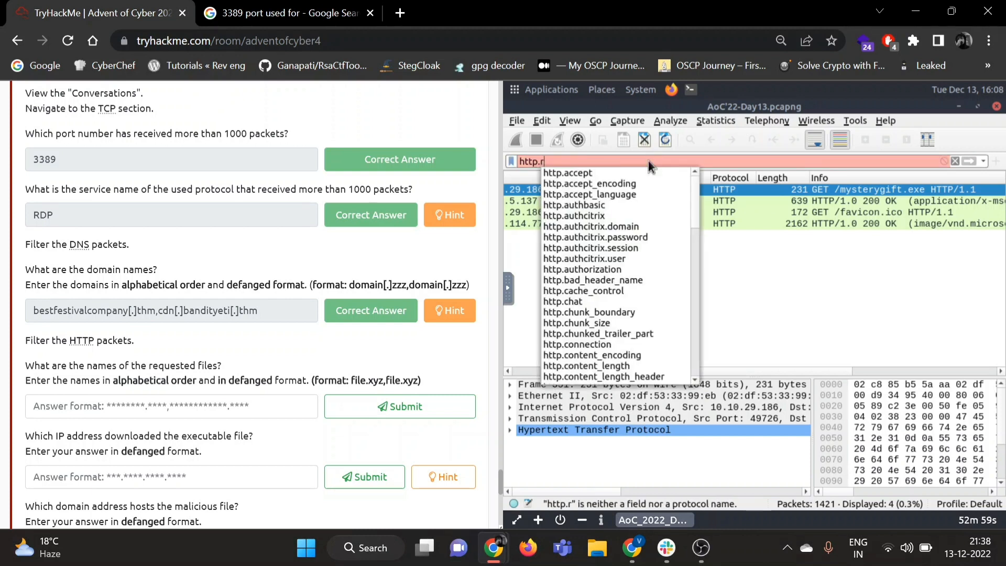
pyautogui.write('equest')
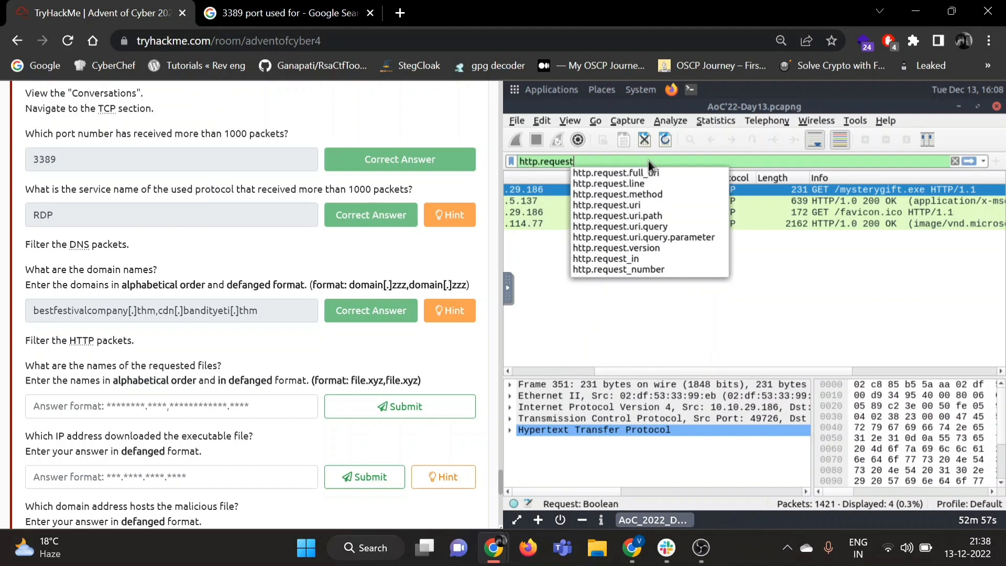
pyautogui.write('.method=')
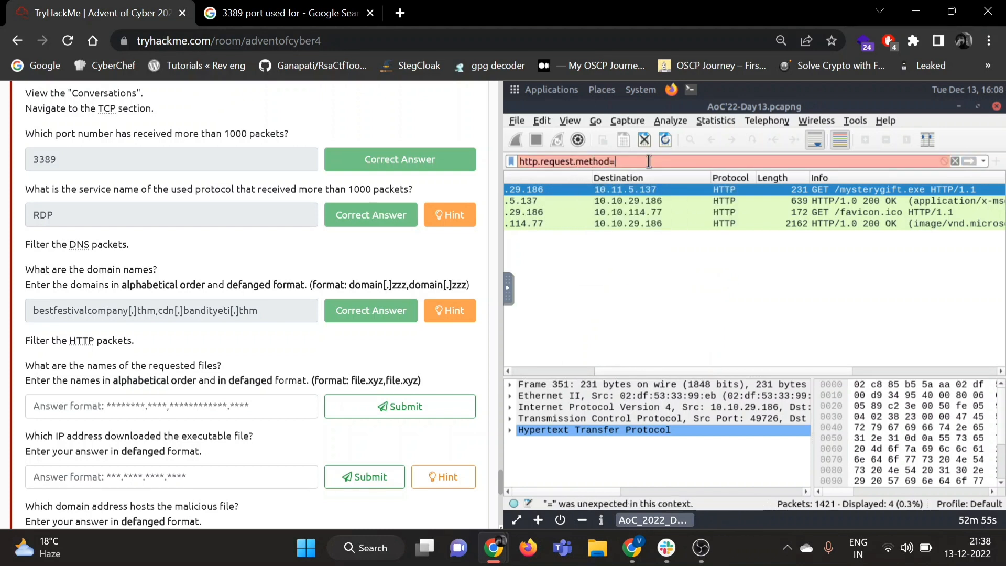
pyautogui.write('G')
pyautogui.write('=')
pyautogui.press('Return')
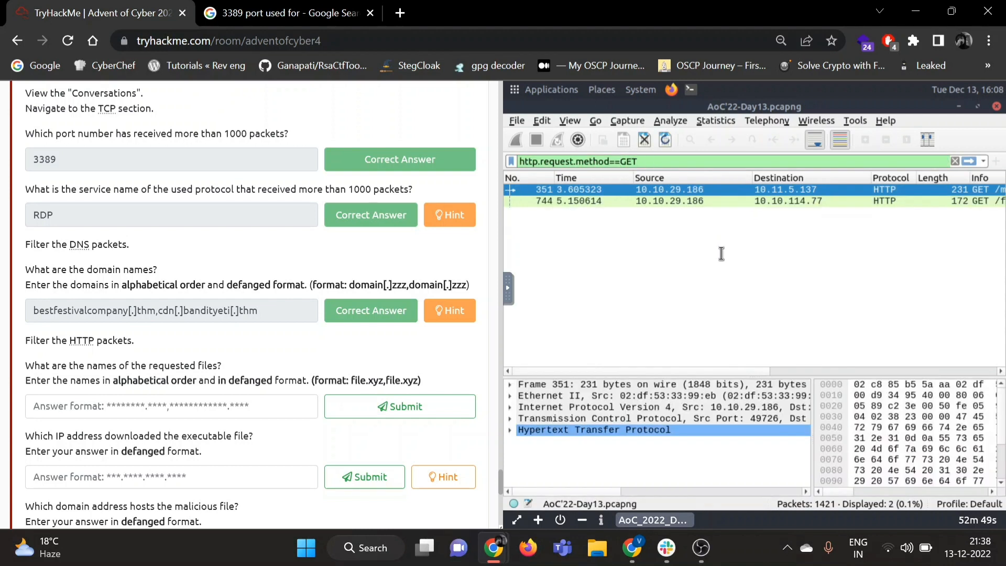
pyautogui.moveTo(578, 369); pyautogui.dragTo(754, 393)
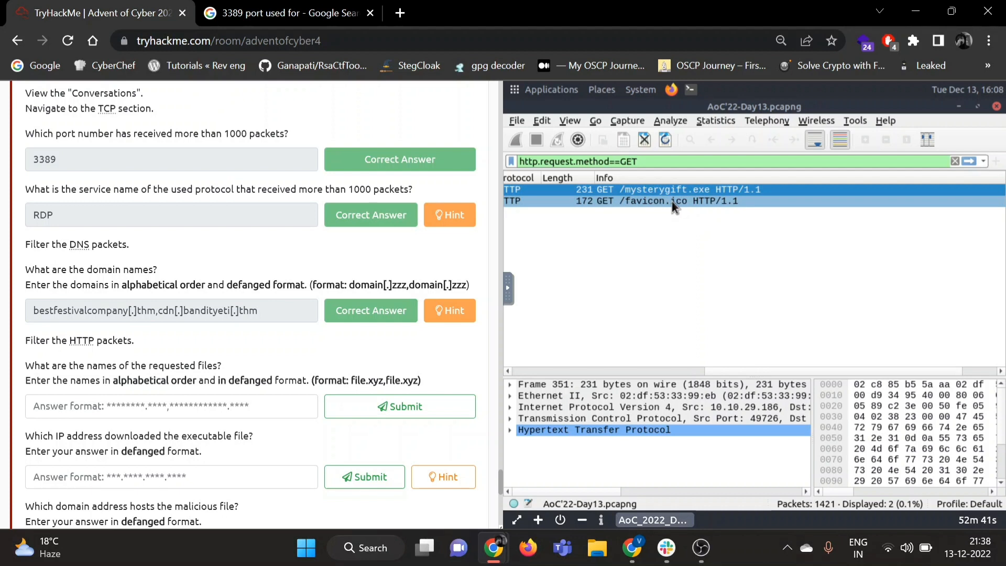
# Step: Fix the brackets and submit favicon[.]ico,mystergift[.]exe as the requested files
pyautogui.click(259, 404)
pyautogui.write('fa')
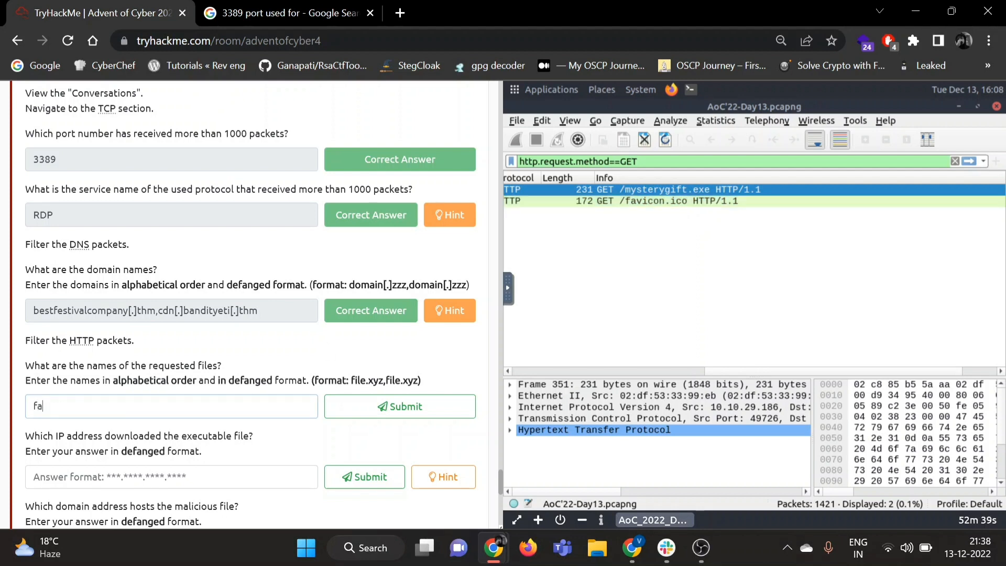
pyautogui.write('vicon[.')
pyautogui.write('[')
pyautogui.press('Home')
pyautogui.write(']')
pyautogui.press('BackSpace')
pyautogui.press('BackSpace')
pyautogui.write(']ico,')
pyautogui.write('myste')
pyautogui.write('rgift')
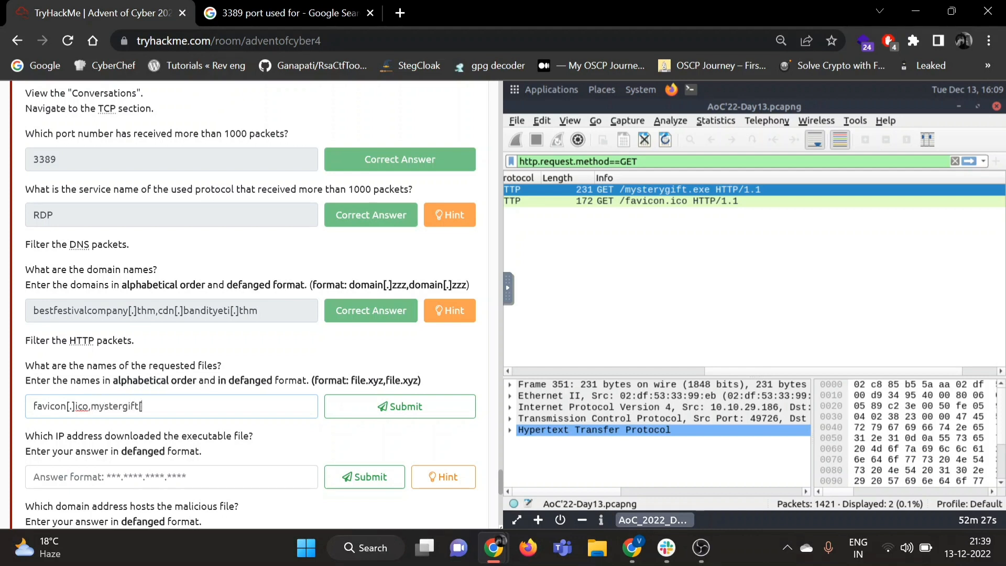
pyautogui.write('[.')
pyautogui.write(']exe')
pyautogui.press('Return')
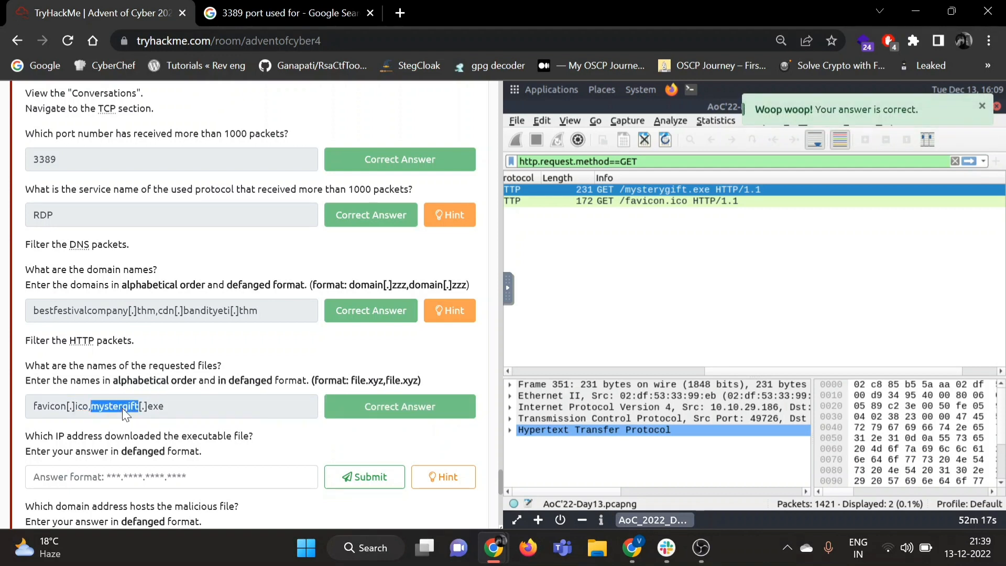
pyautogui.click(122, 408)
pyautogui.scroll(-1, 122, 408)
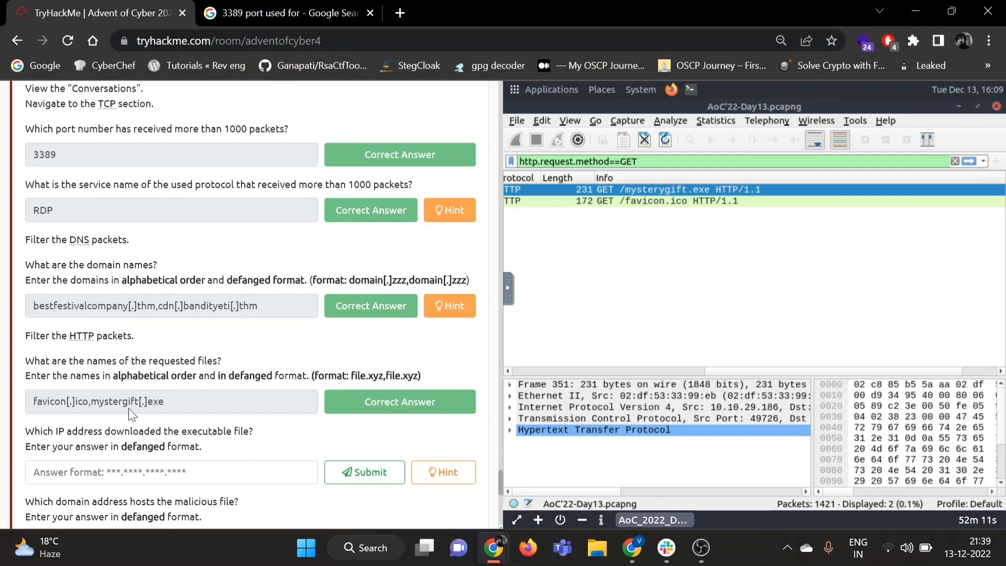
pyautogui.scroll(-1, 131, 415)
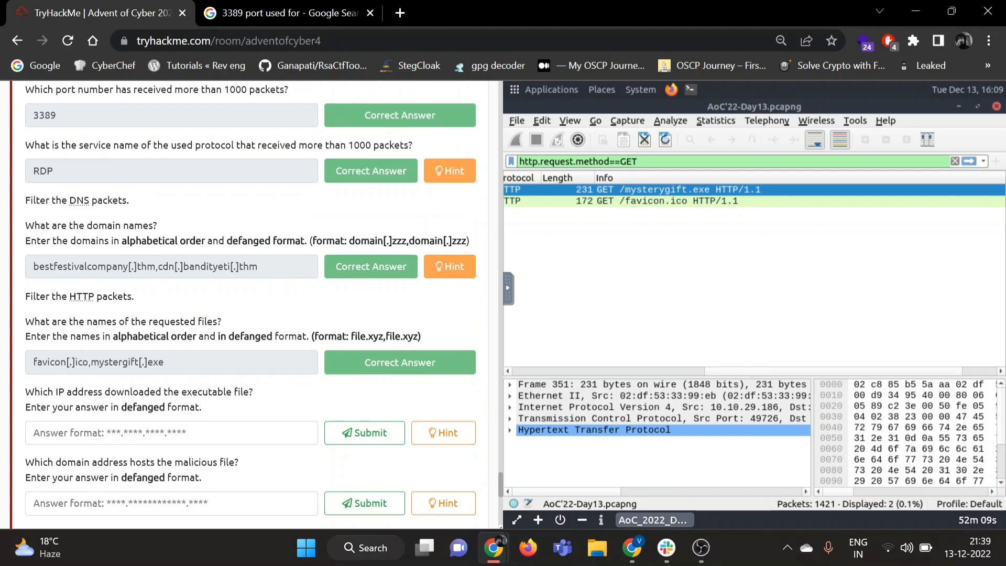
# Step: Read the source IP and submit 10[.]10[.]29[.]186 as the downloader
pyautogui.moveTo(23, 392); pyautogui.dragTo(258, 397)
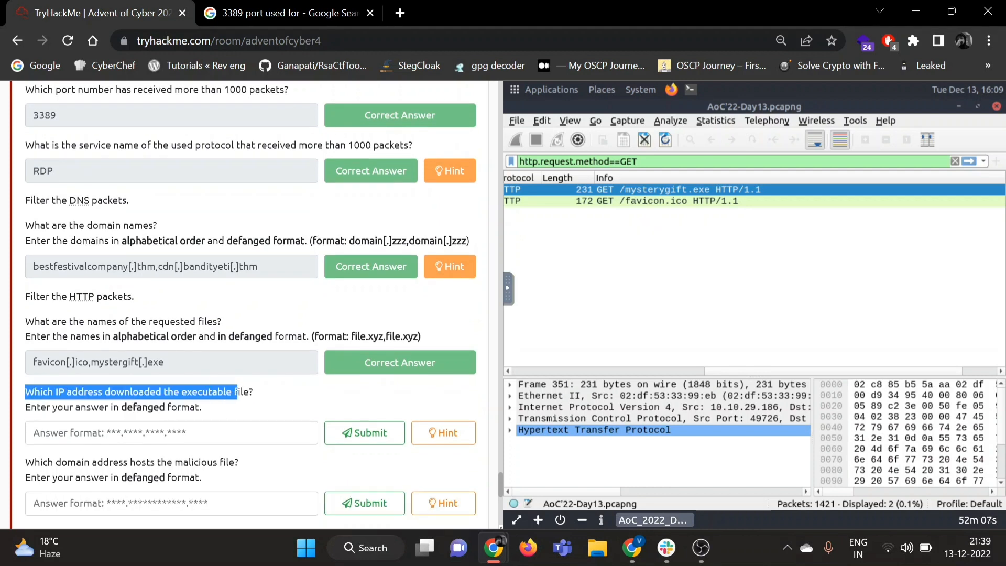
pyautogui.click(257, 393)
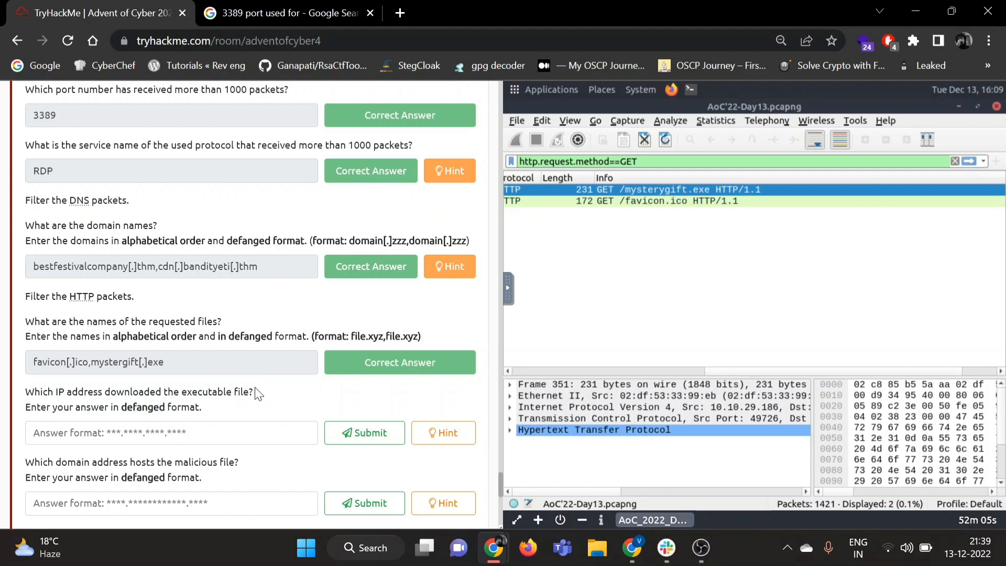
pyautogui.click(655, 372)
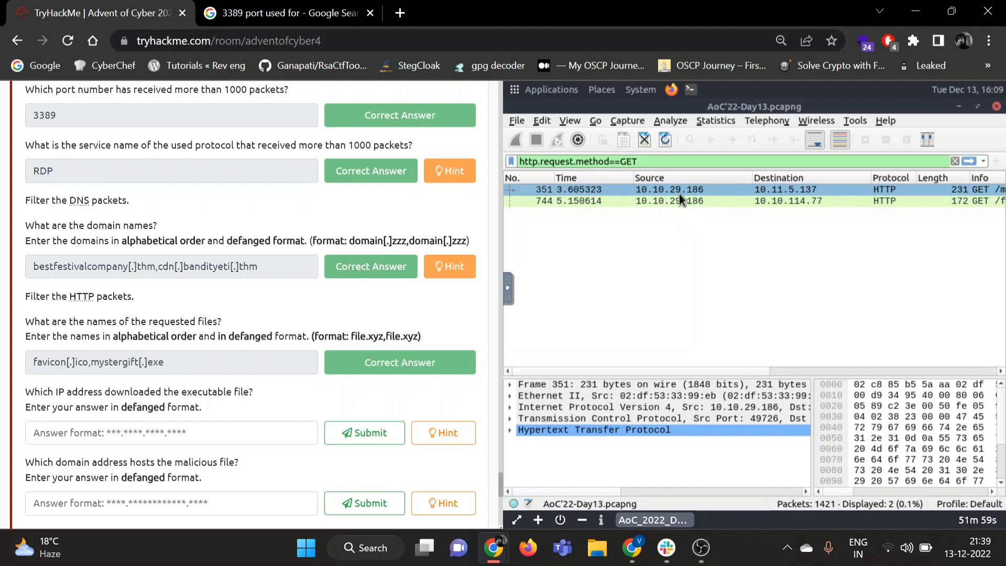
pyautogui.click(169, 433)
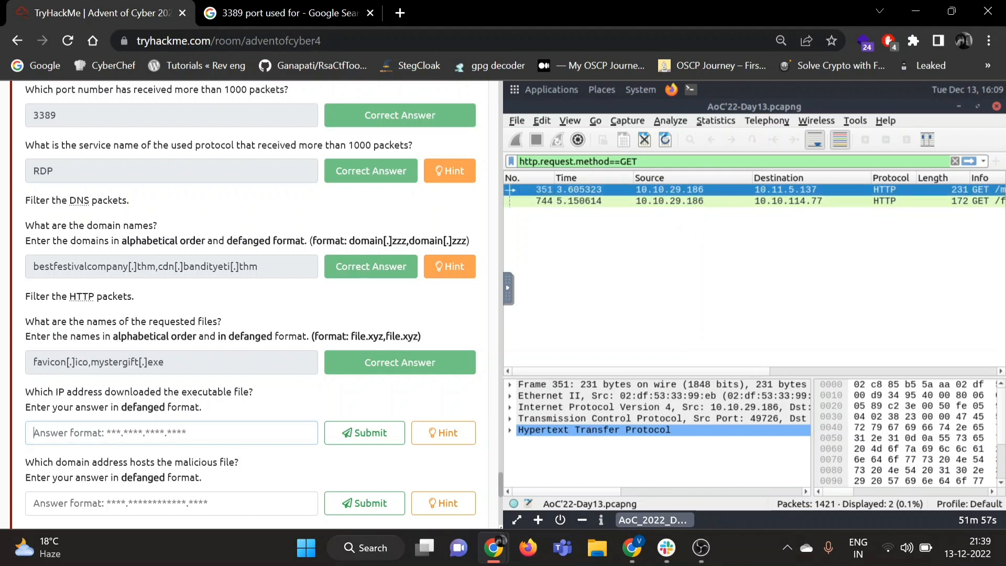
pyautogui.write('10[.')
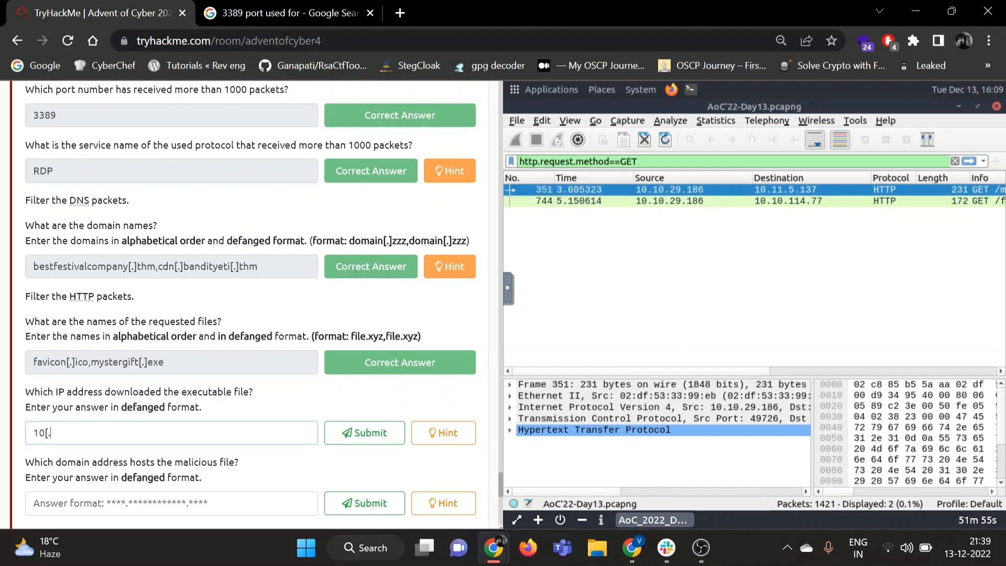
pyautogui.write(']10')
pyautogui.write('[.]')
pyautogui.write('29[')
pyautogui.write('.]18')
pyautogui.write('6')
pyautogui.press('Return')
pyautogui.scroll(-1, 168, 433)
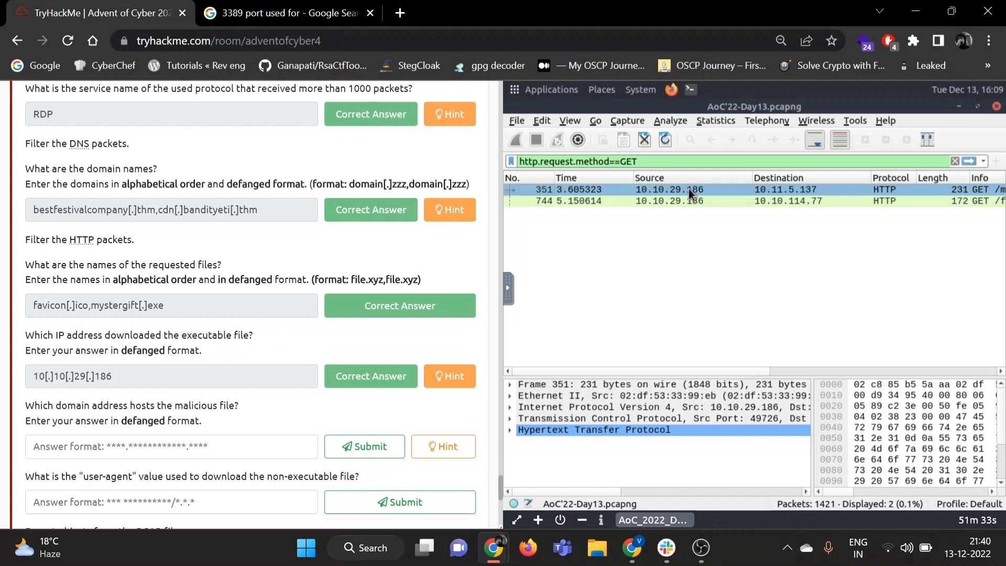
# Step: Enable Resolve Network Addresses and copy cdn[.]bandityeti[.]thm from the earlier answer
pyautogui.click(569, 125)
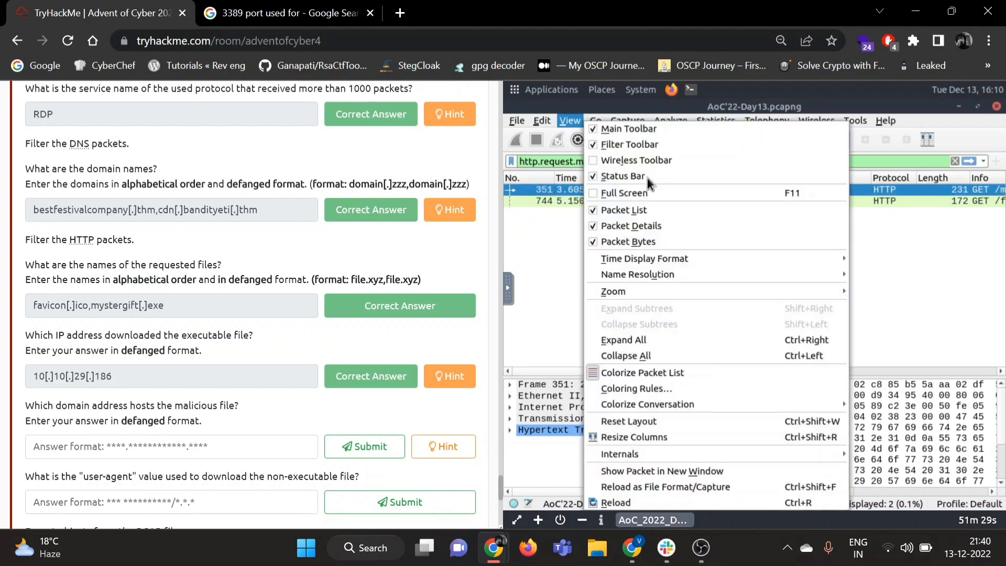
pyautogui.moveTo(638, 275)
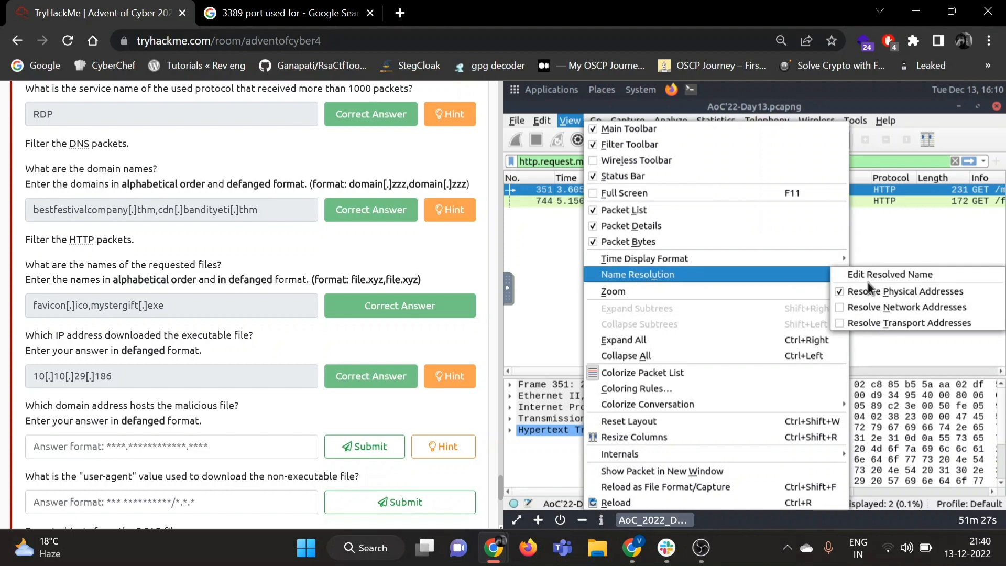
pyautogui.click(842, 308)
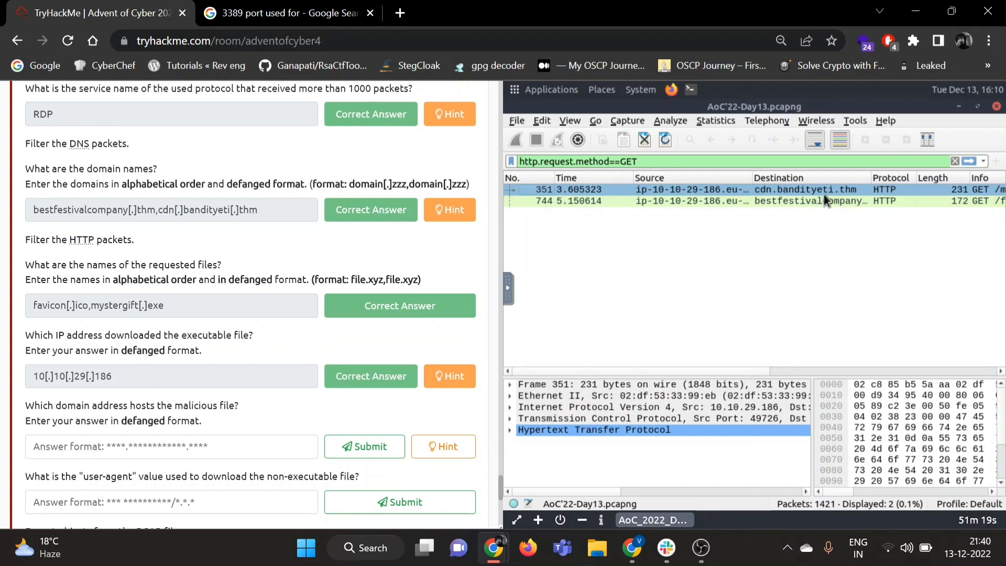
pyautogui.press('Tab')
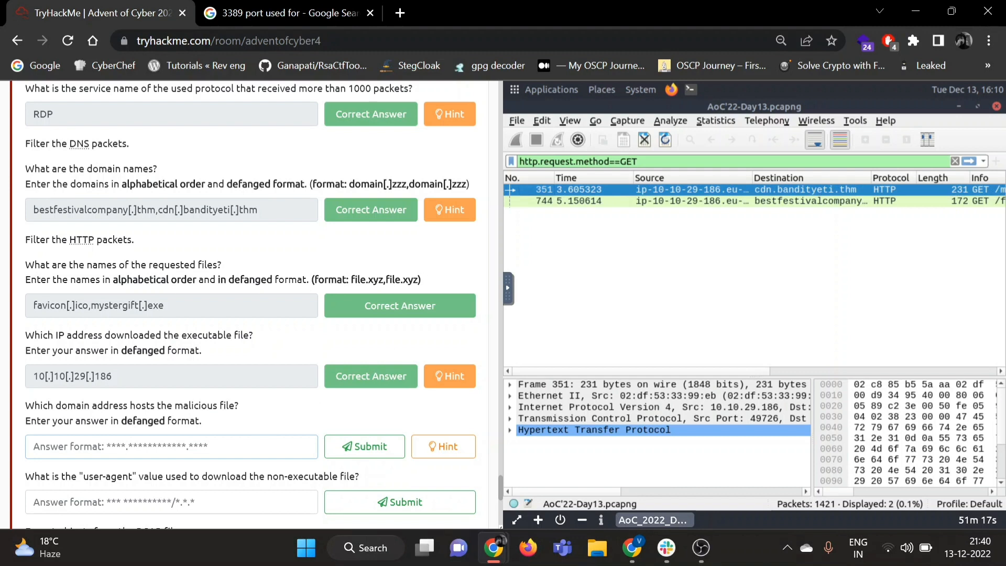
pyautogui.moveTo(158, 208); pyautogui.dragTo(263, 223)
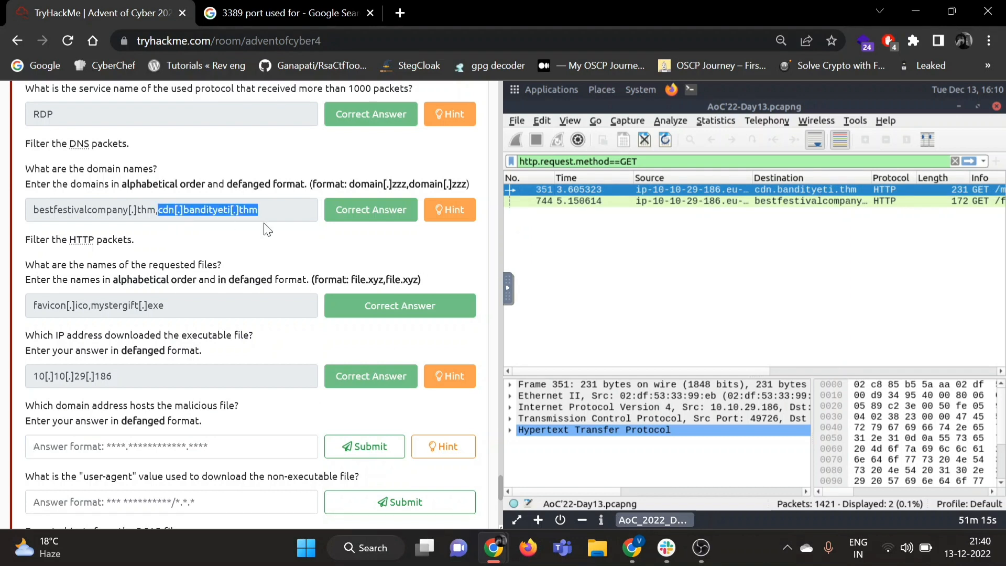
pyautogui.hotkey('ctrl', 'c')
# Step: Paste cdn[.]bandityeti[.]thm as the malicious file's host and submit it
pyautogui.press('Tab')
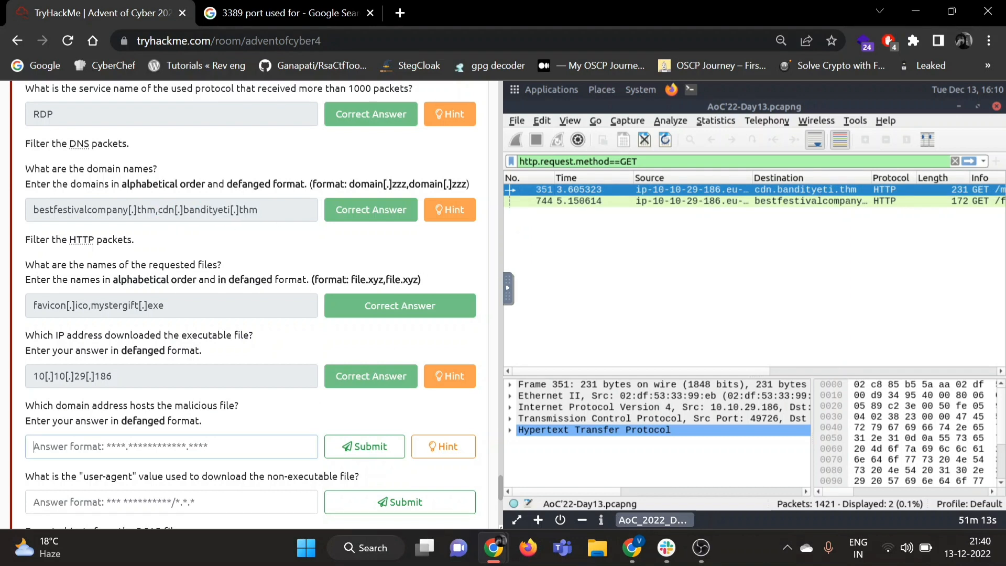
pyautogui.hotkey('ctrl', 'v')
pyautogui.press('Return')
pyautogui.scroll(-1, 137, 440)
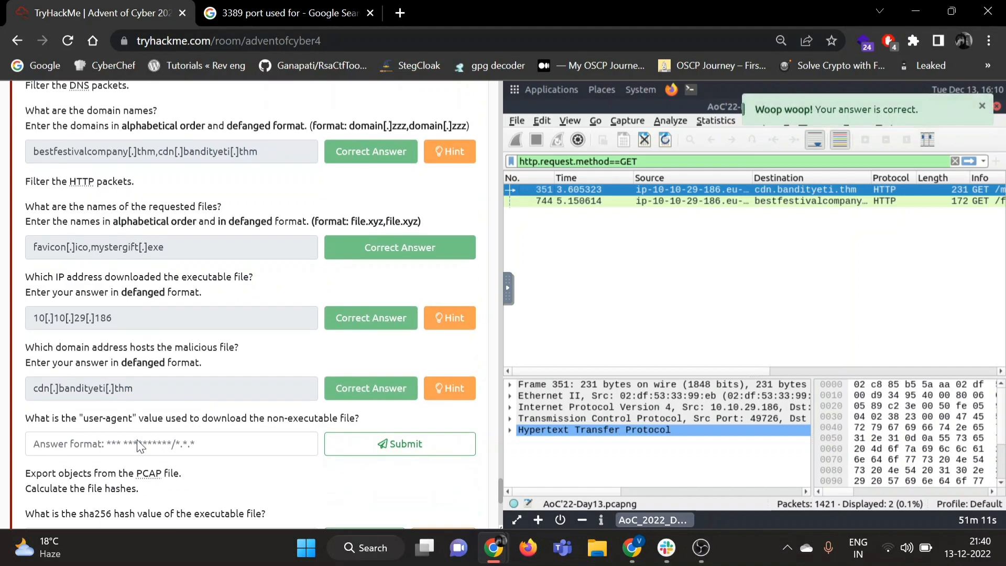
pyautogui.scroll(-1, 137, 440)
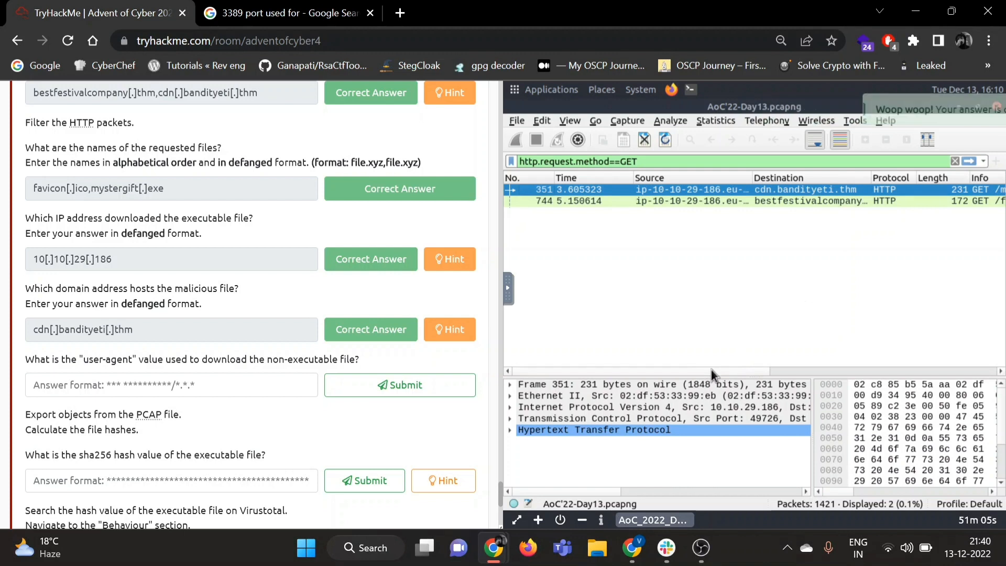
# Step: Follow the TCP stream of favicon request packet 744 and copy its user-agent, Nim httpclient/1.6.8
pyautogui.click(797, 201)
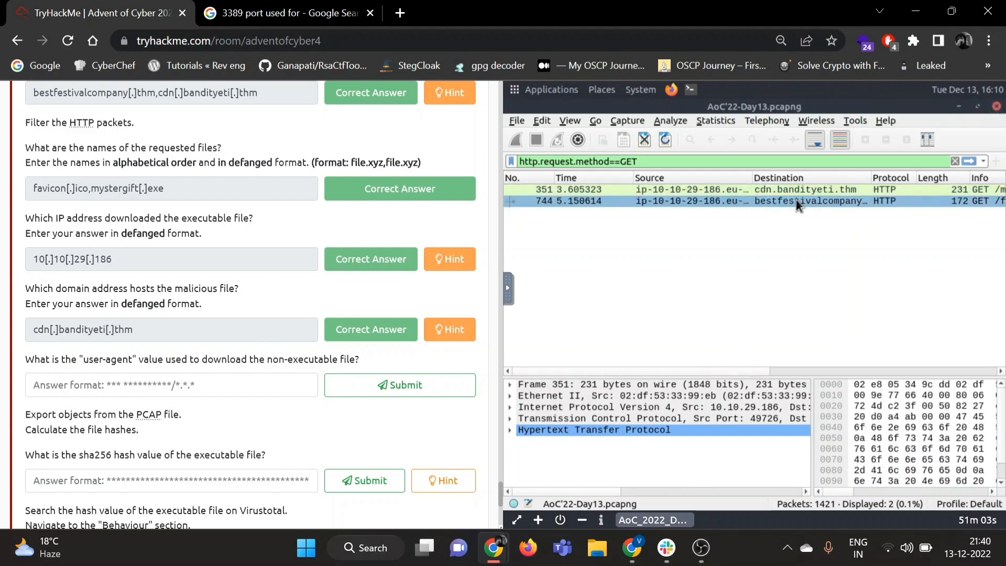
pyautogui.rightClick(797, 201)
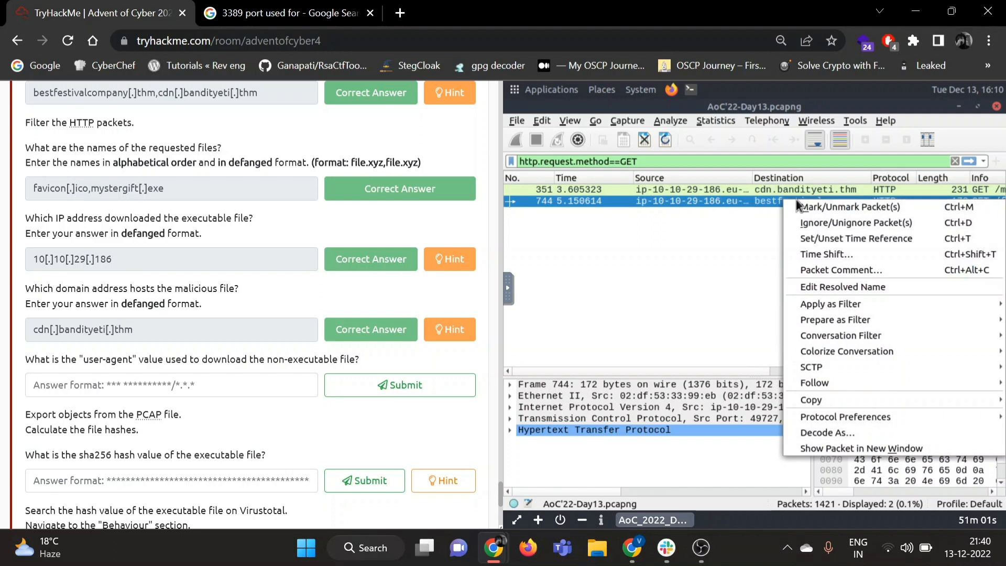
pyautogui.moveTo(815, 384)
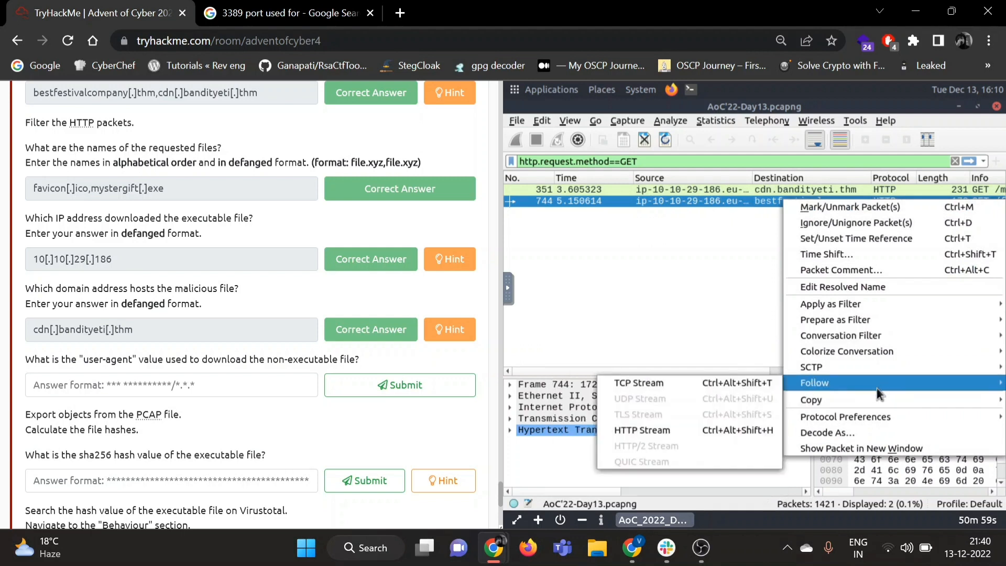
pyautogui.click(755, 384)
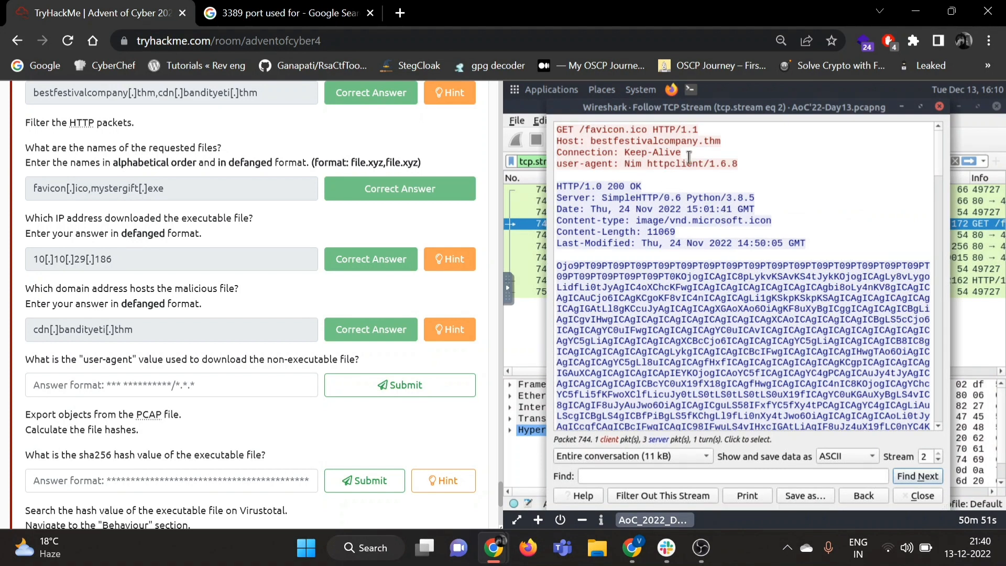
pyautogui.moveTo(624, 164)
pyautogui.mouseDown()
pyautogui.moveTo(684, 152)
pyautogui.moveTo(740, 164)
pyautogui.mouseUp()
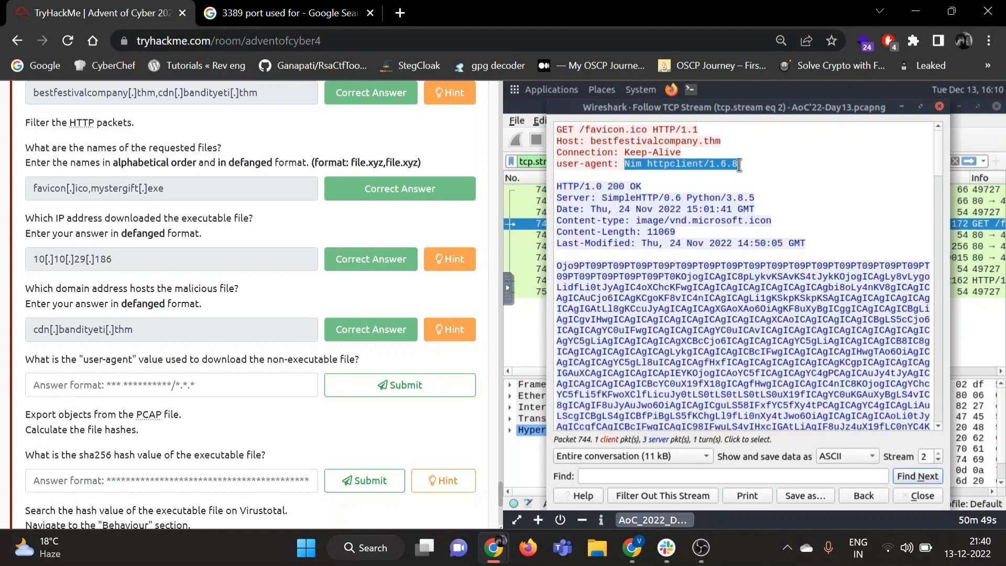
# Step: Submit Nim httpclient/1.6.8 as the user-agent answer, then clear the clipboard and close the stream
pyautogui.click(516, 294)
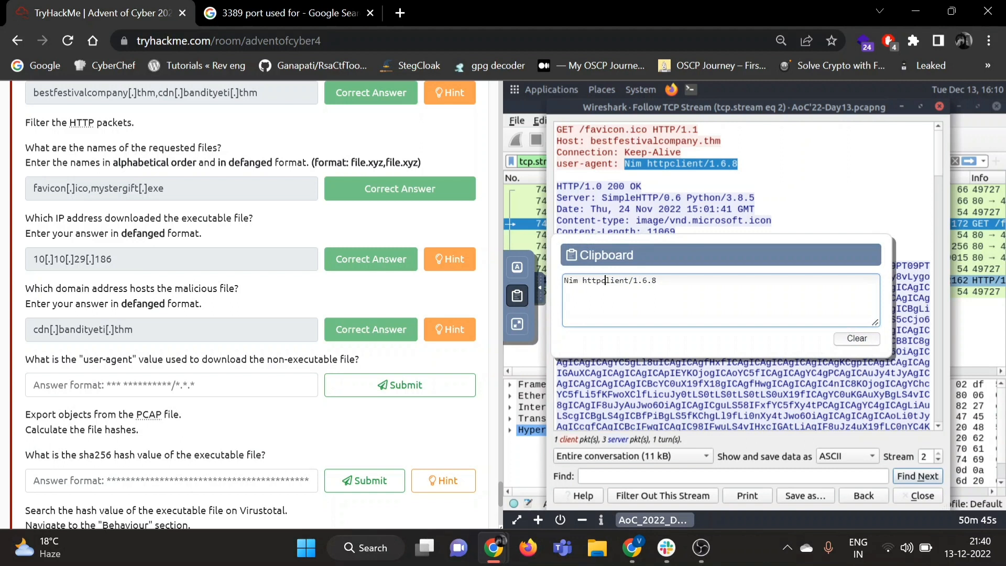
pyautogui.click(261, 390)
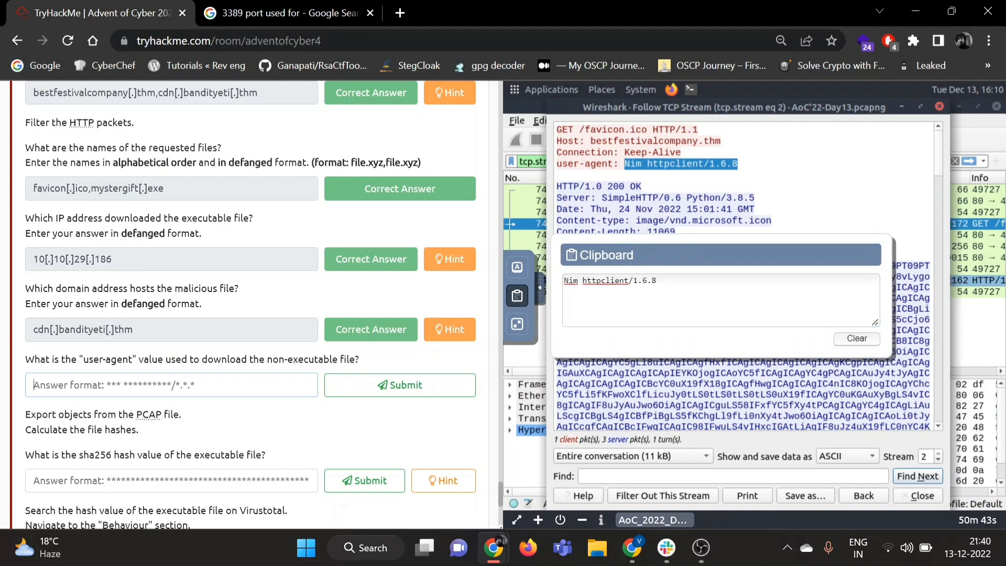
pyautogui.hotkey('ctrl', 'v')
pyautogui.press('Return')
pyautogui.scroll(-1, 261, 390)
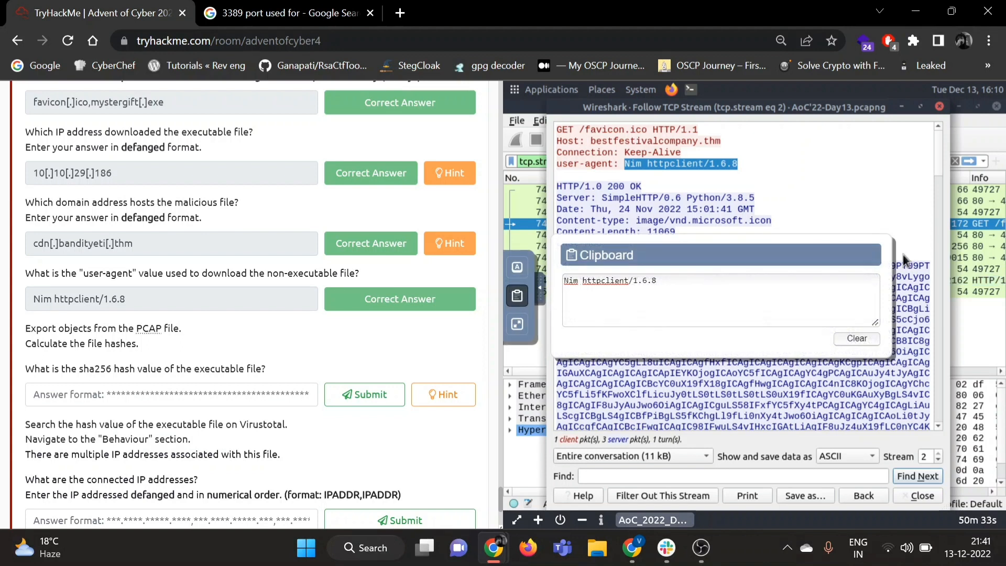
pyautogui.click(857, 339)
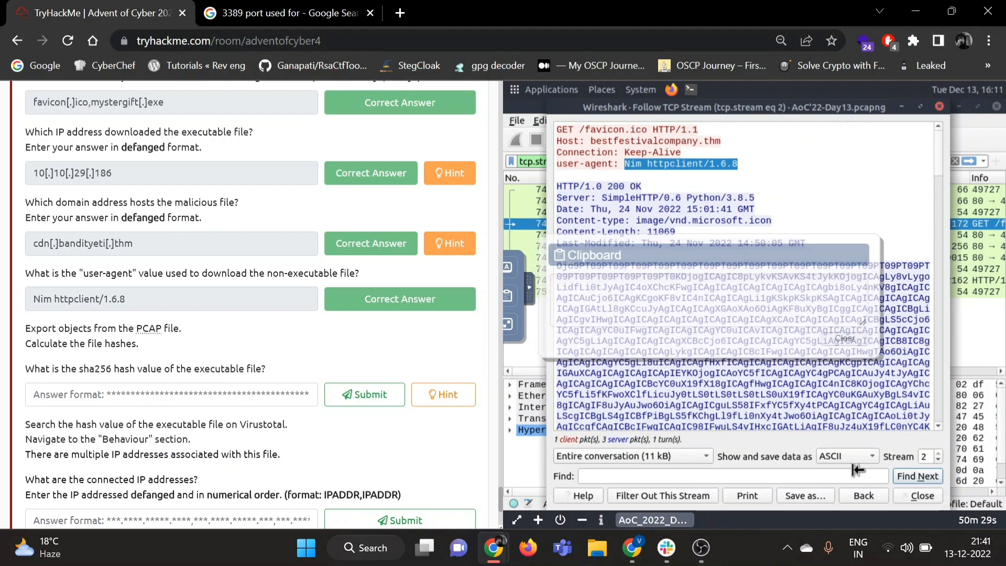
pyautogui.click(908, 498)
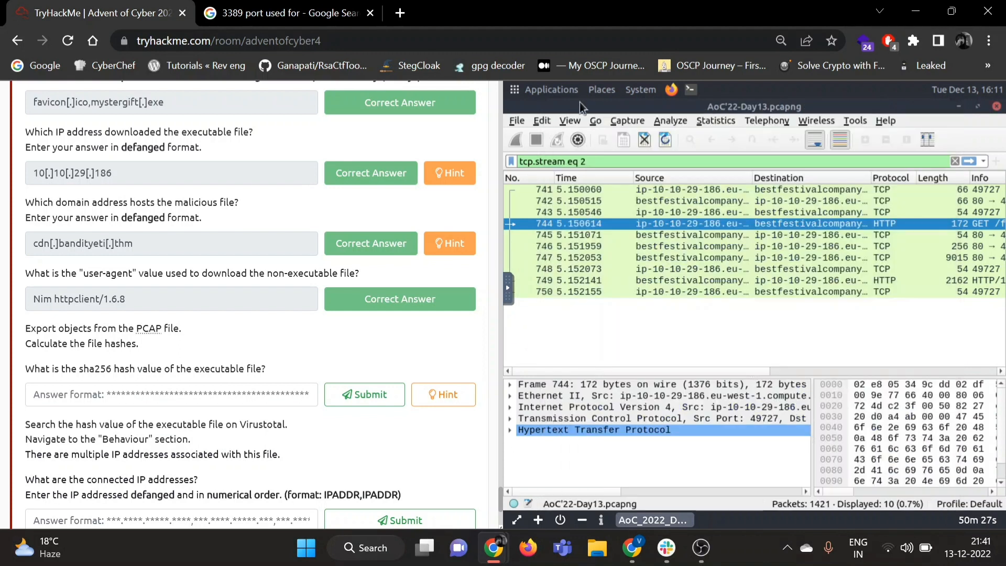
# Step: Export all HTTP objects from the capture and save them to the Desktop
pyautogui.click(516, 121)
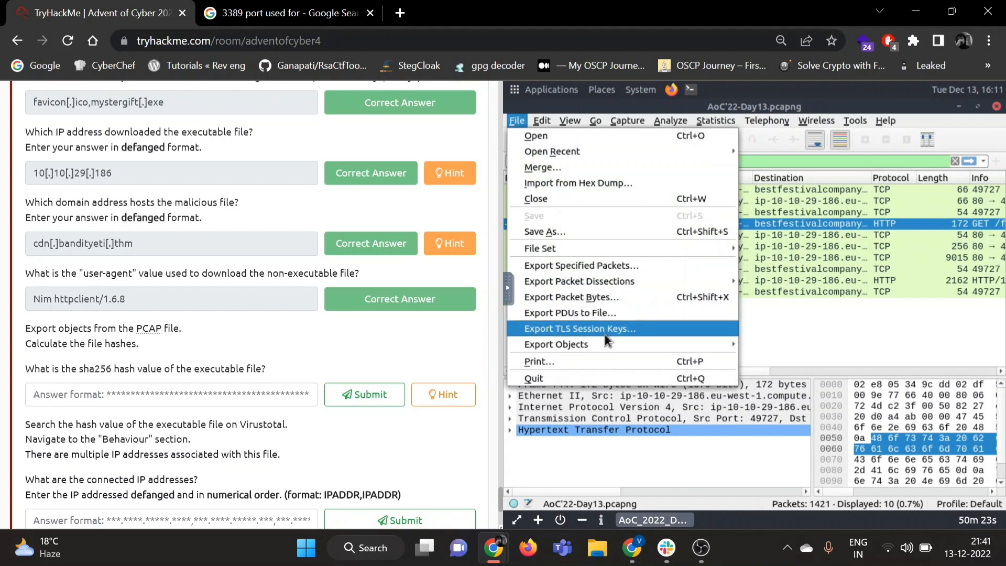
pyautogui.moveTo(555, 345)
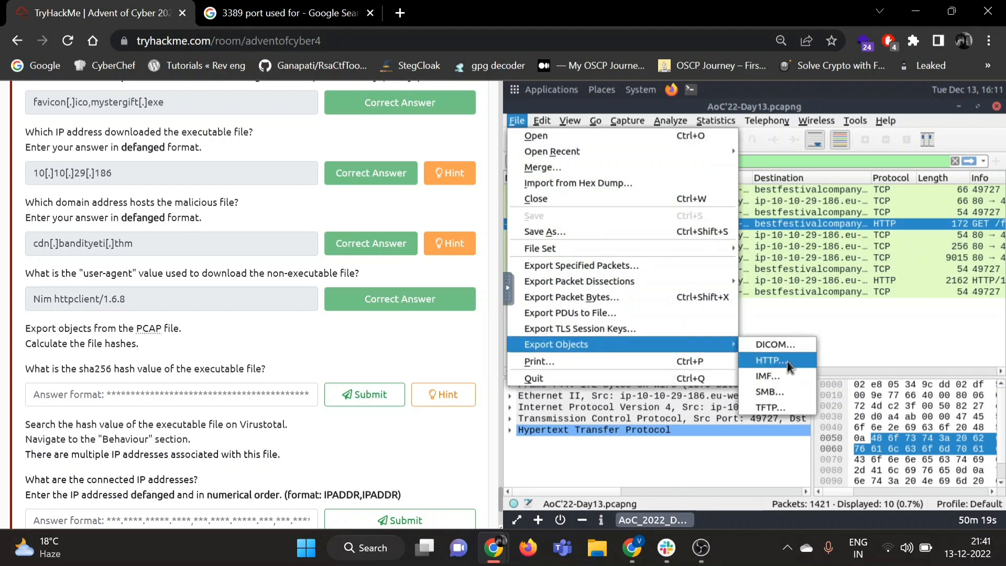
pyautogui.click(787, 361)
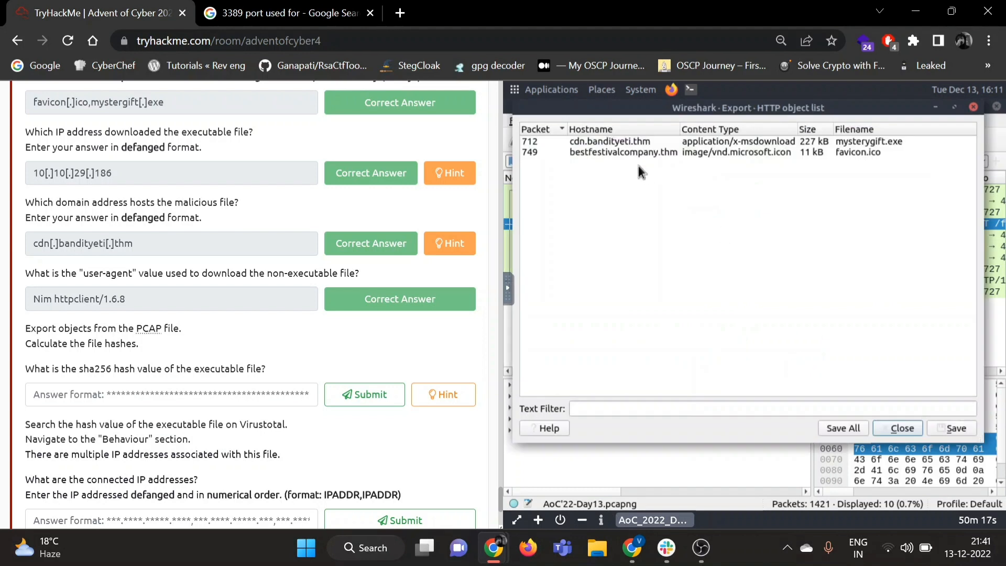
pyautogui.click(852, 427)
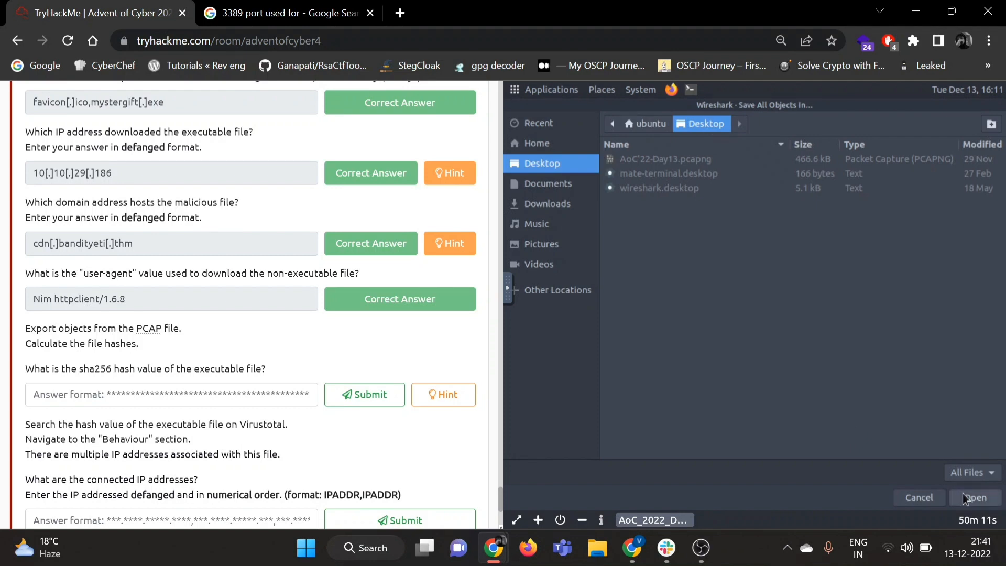
pyautogui.click(963, 493)
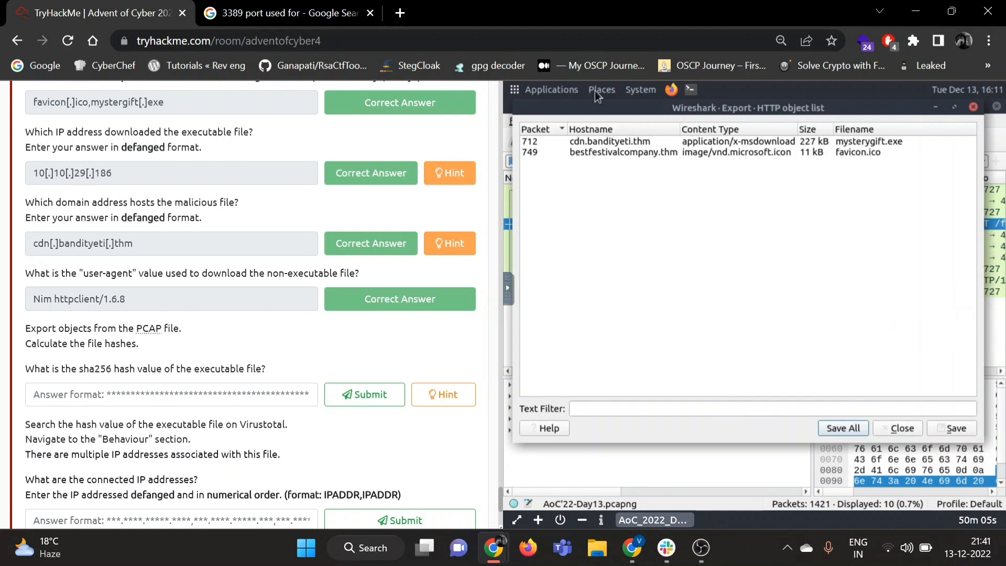
# Step: Browse to the Desktop folder holding mysterygift.exe and favicon.ico
pyautogui.click(565, 92)
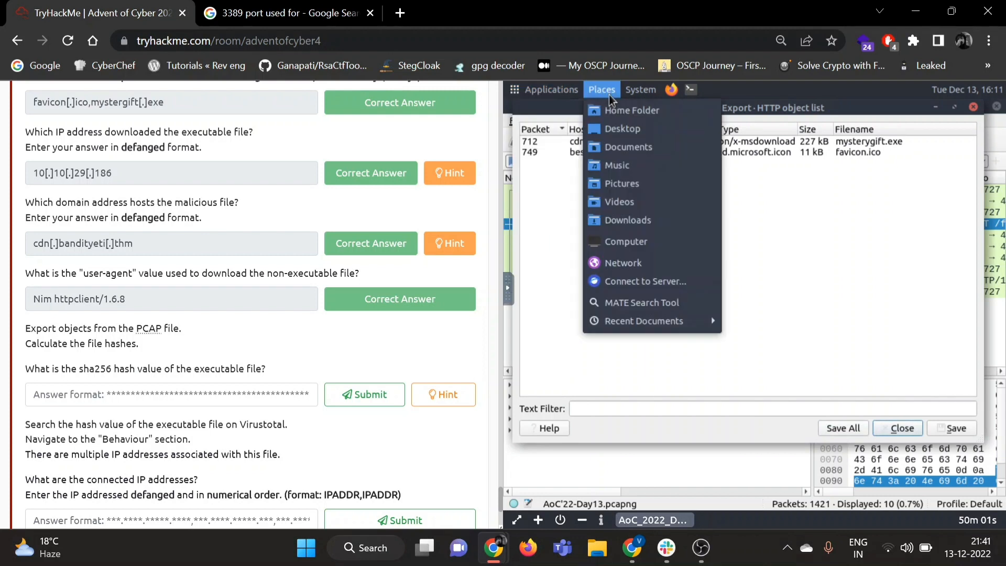
pyautogui.click(616, 128)
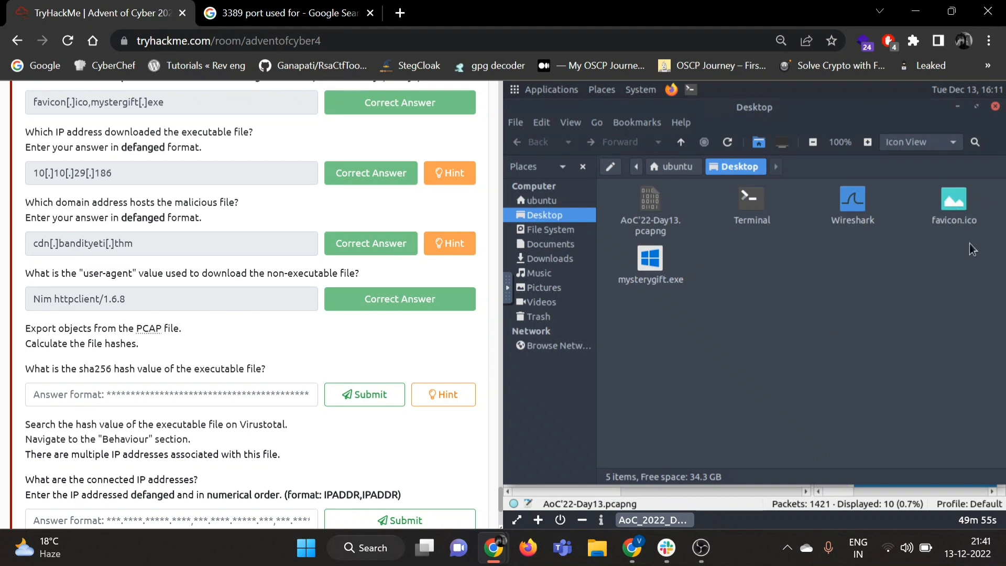
# Step: Run sha256sum mysterygift.exe in a Desktop terminal and select the resulting hash
pyautogui.rightClick(732, 278)
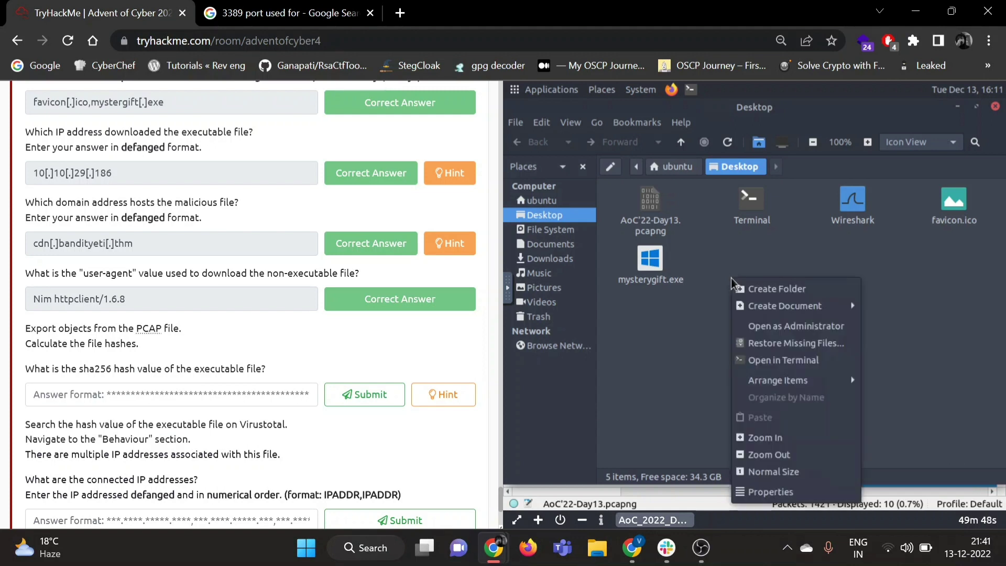
pyautogui.click(794, 360)
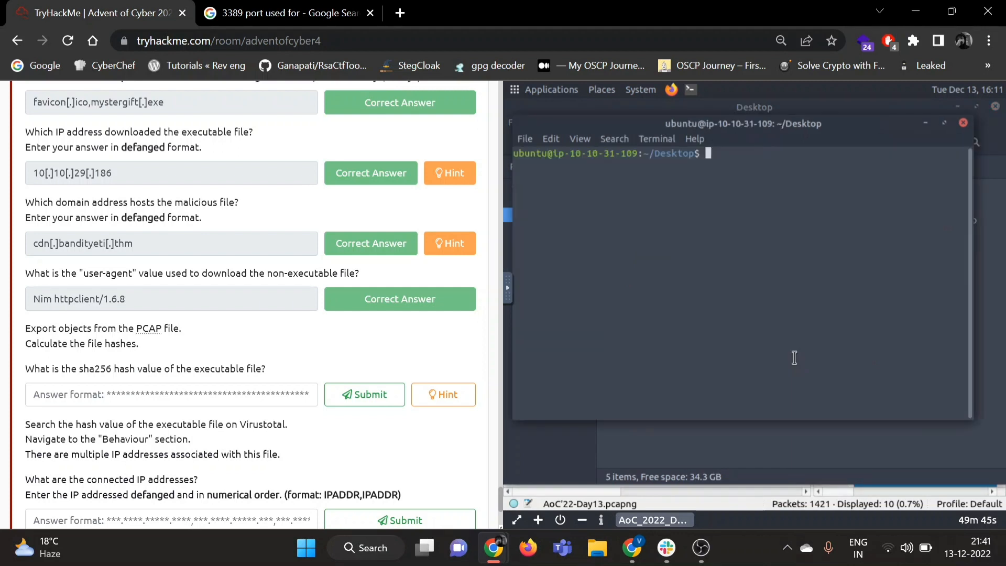
pyautogui.write('sha')
pyautogui.write('256sum ')
pyautogui.write('mys')
pyautogui.press('Tab')
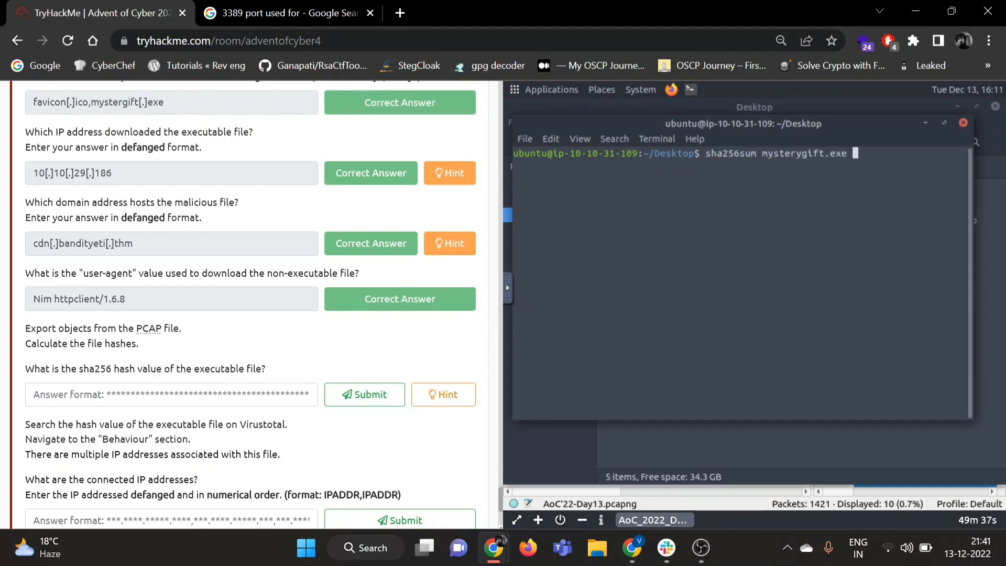
pyautogui.press('Return')
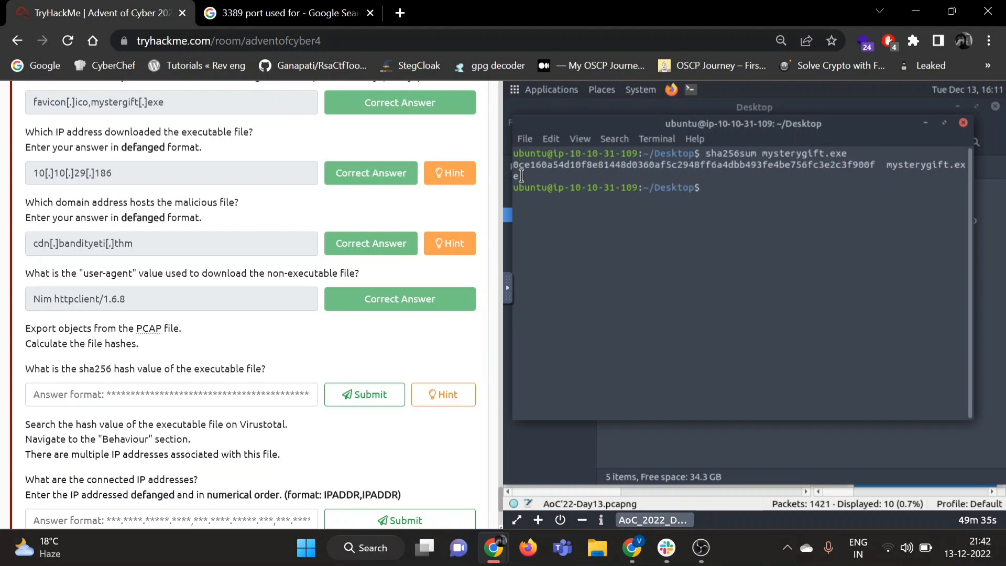
pyautogui.doubleClick(525, 167)
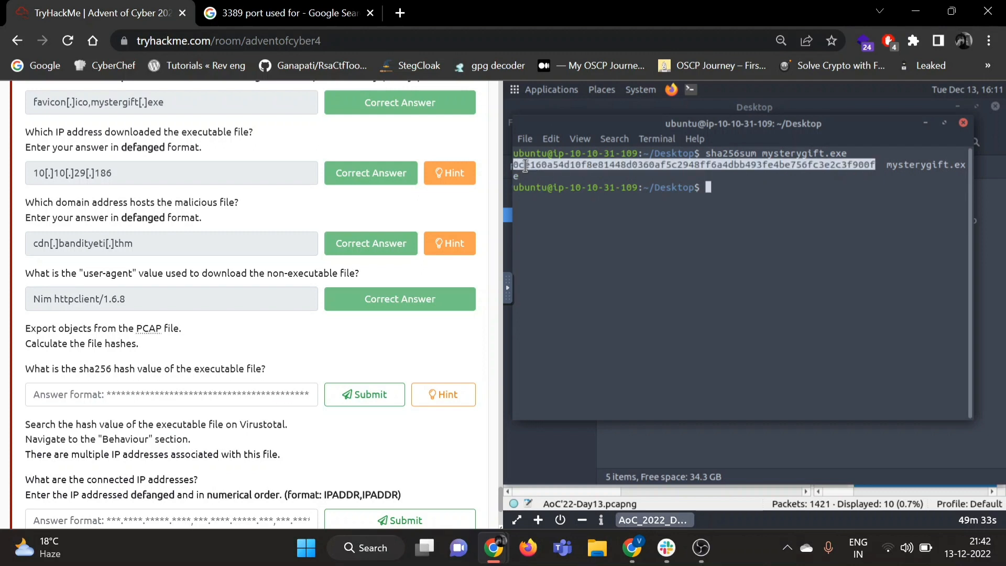
# Step: Submit the hash 0ce160a5…3f900f as the executable's sha256 answer
pyautogui.click(508, 288)
pyautogui.click(517, 296)
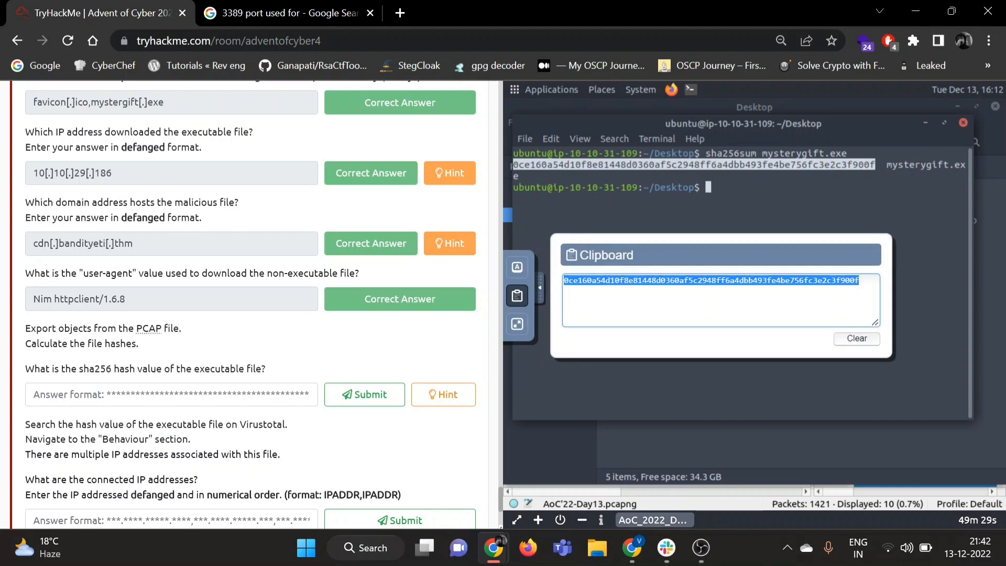
pyautogui.click(167, 394)
pyautogui.hotkey('ctrl', 'v')
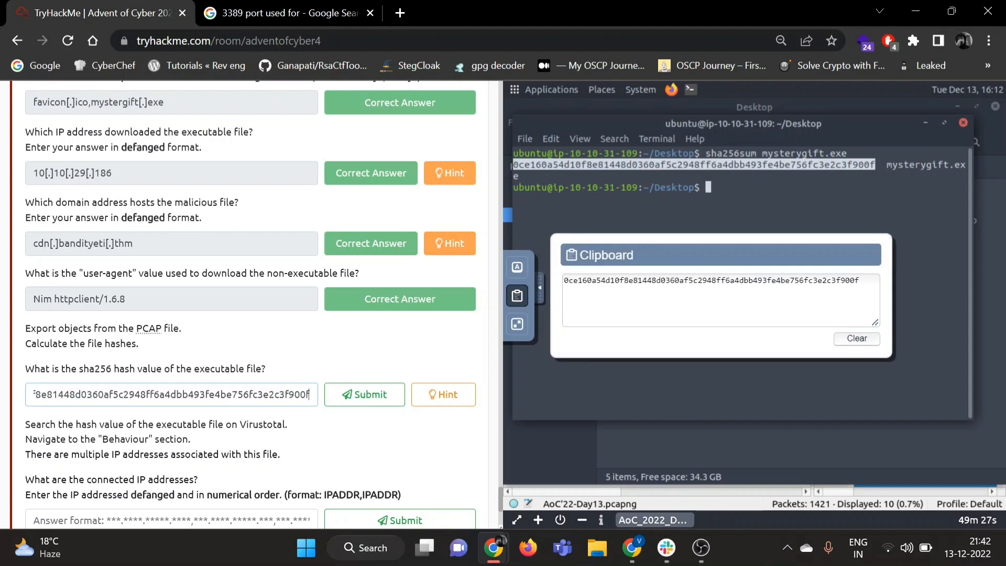
pyautogui.press('Return')
pyautogui.scroll(-2, 168, 396)
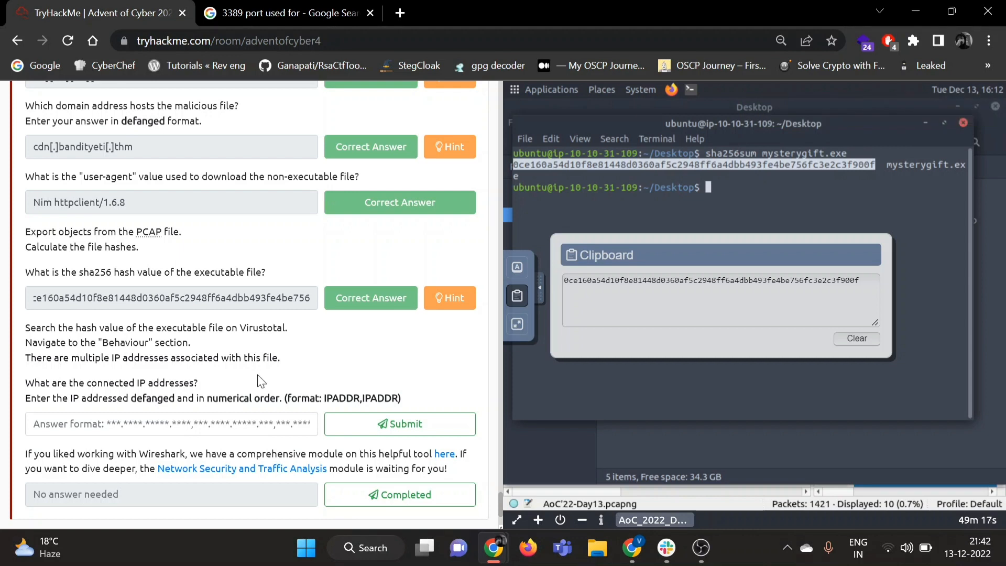
pyautogui.scroll(-1, 260, 381)
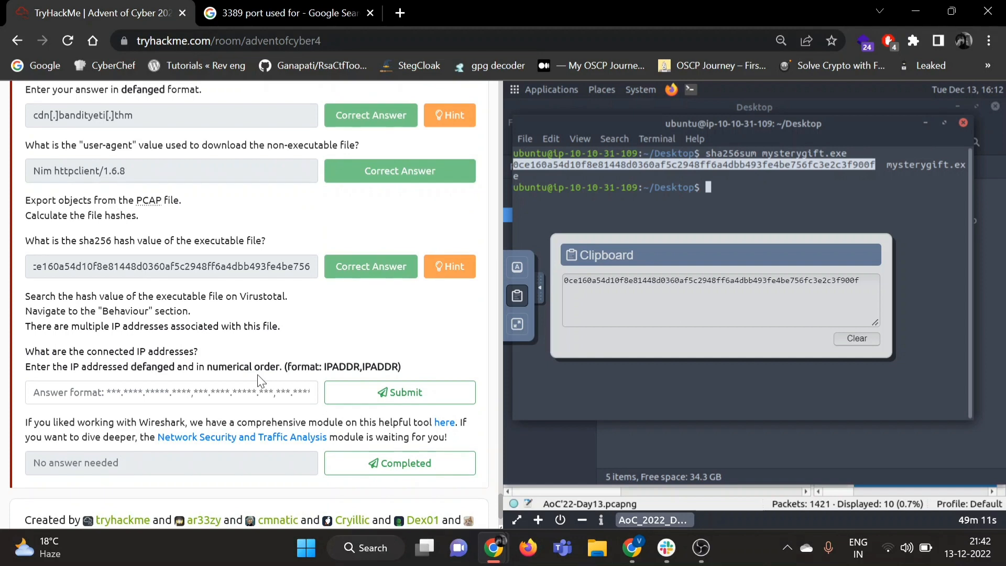
# Step: Go to virustotal.com and search for the executable's sha256 hash
pyautogui.click(346, 11)
pyautogui.click(312, 43)
pyautogui.write('vi')
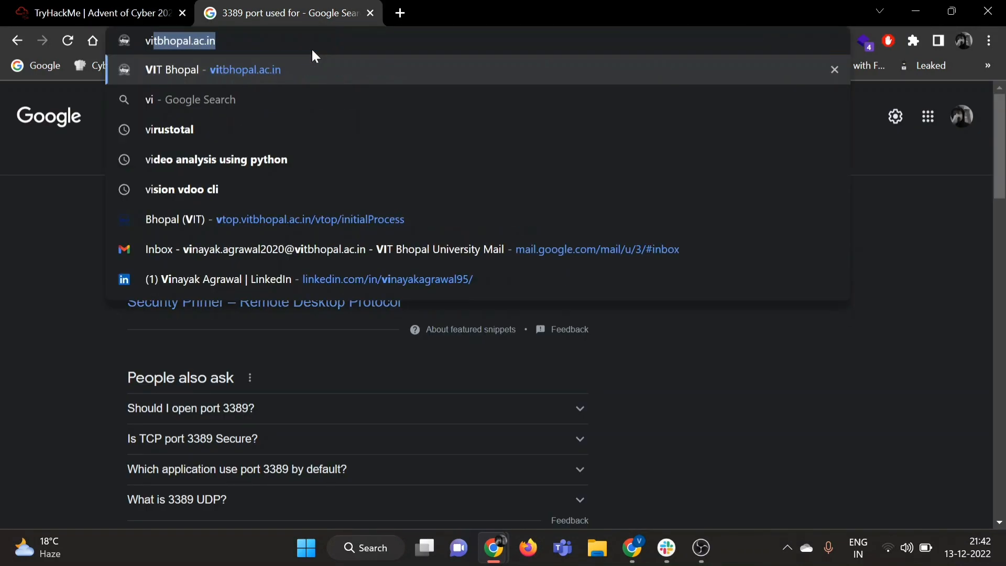
pyautogui.write('ru')
pyautogui.press('Down')
pyautogui.press('Return')
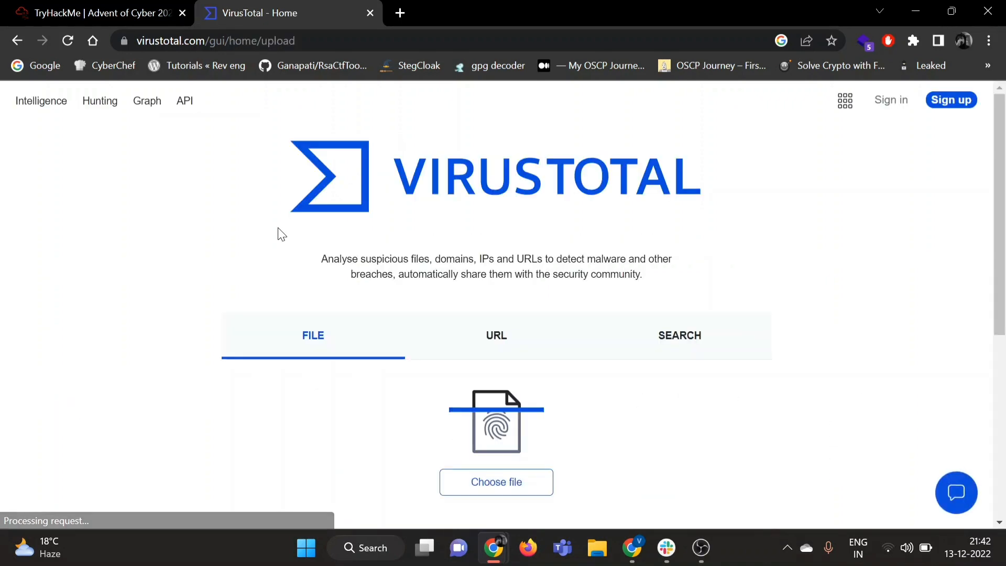
pyautogui.click(690, 356)
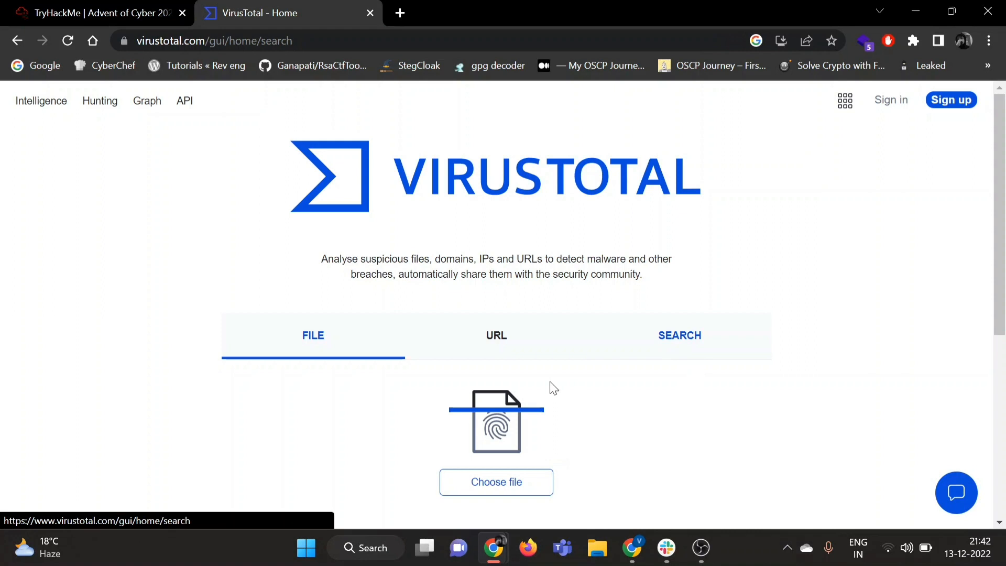
pyautogui.hotkey('ctrl', 'v')
pyautogui.scroll(-2, 569, 402)
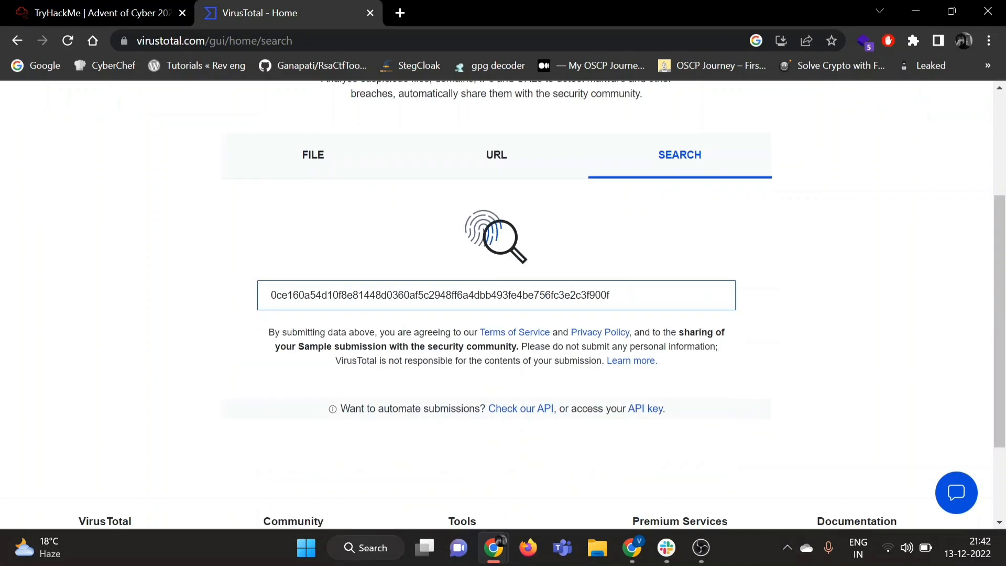
pyautogui.press('Return')
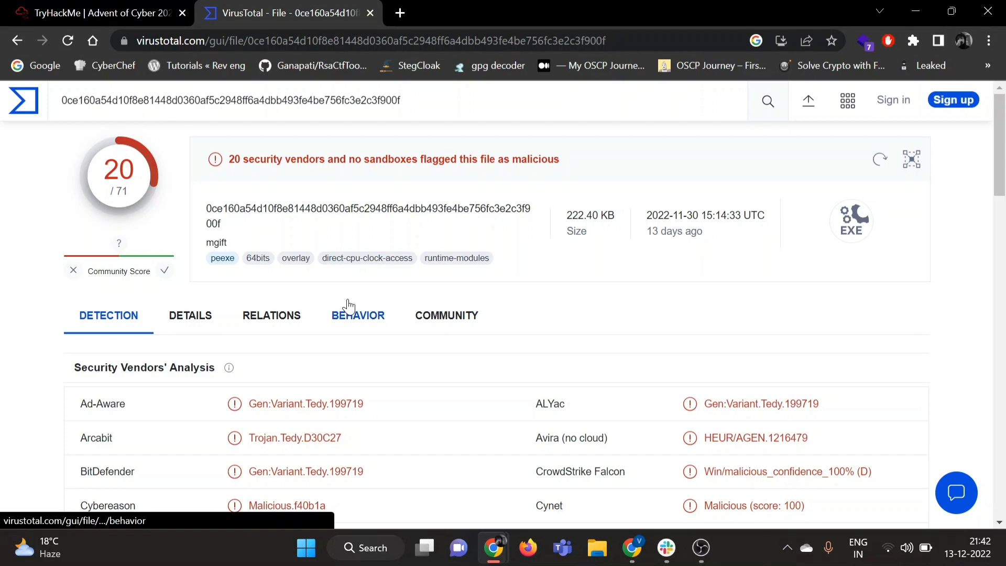
pyautogui.scroll(-1, 348, 306)
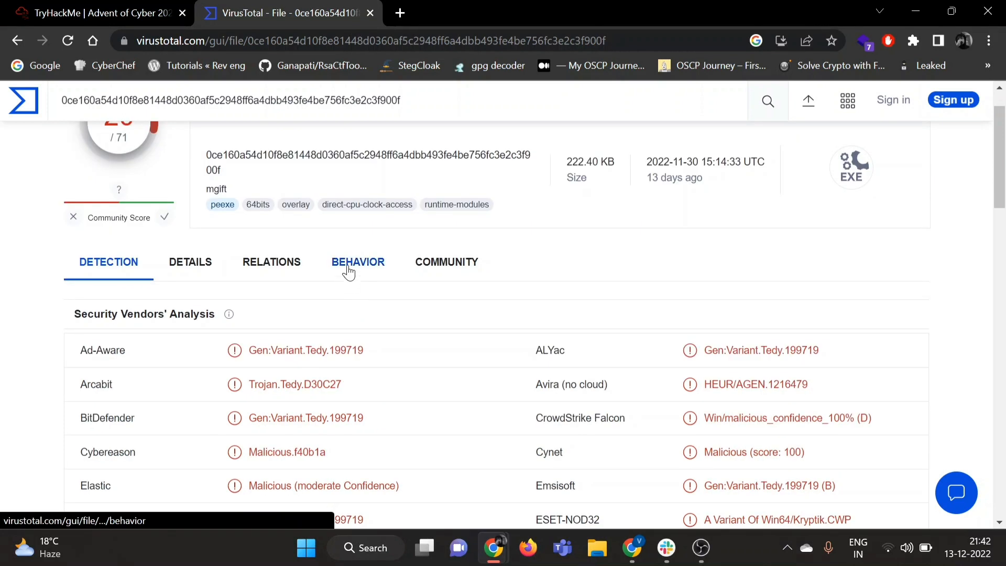
# Step: View the behaviour report's IP Traffic listing 20.99.133.109, 20.99.184.37, 23.216.147.76 and 8.8.8.8
pyautogui.click(348, 267)
pyautogui.scroll(-2, 348, 268)
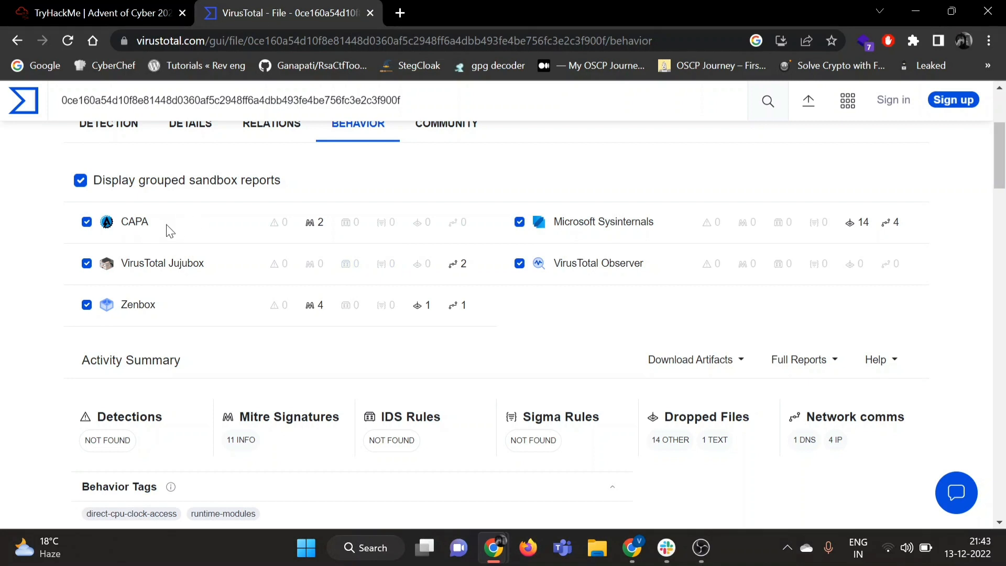
pyautogui.scroll(-3, 167, 230)
pyautogui.scroll(-3, 167, 230)
pyautogui.scroll(-3, 166, 230)
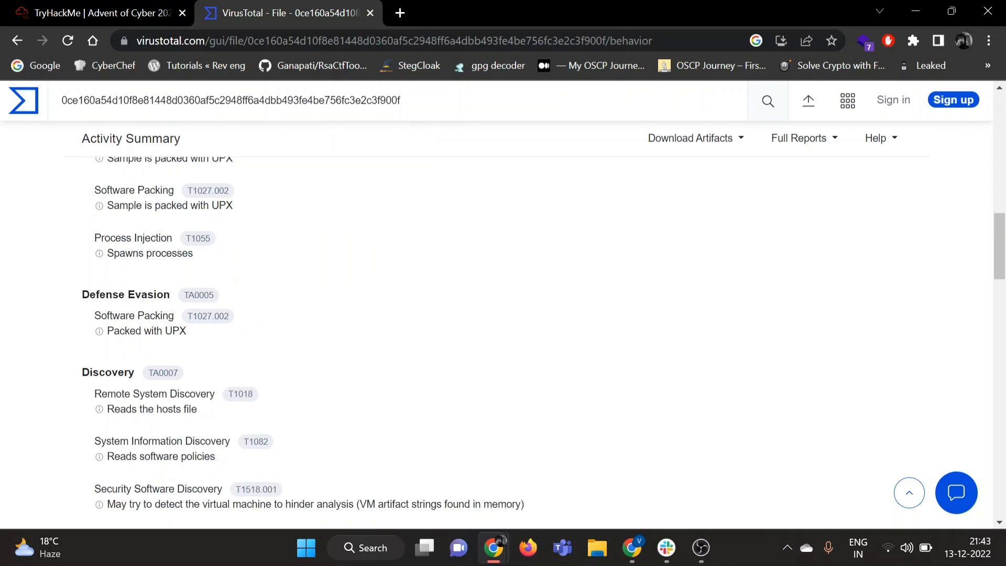
pyautogui.scroll(-3, 167, 230)
pyautogui.scroll(-2, 168, 230)
pyautogui.scroll(-1, 167, 230)
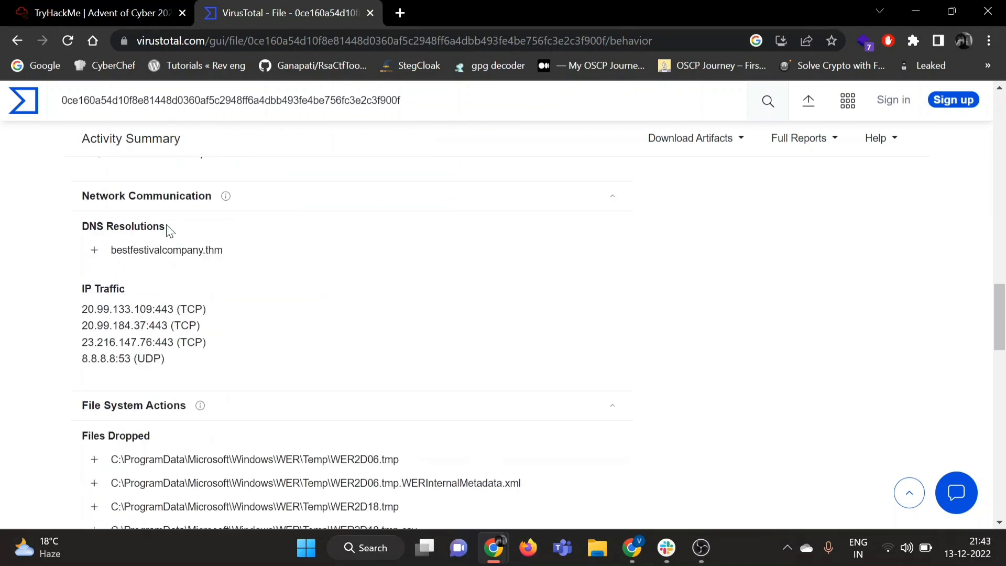
pyautogui.scroll(-3, 167, 229)
pyautogui.scroll(-3, 167, 229)
pyautogui.scroll(-3, 166, 228)
pyautogui.scroll(-3, 166, 229)
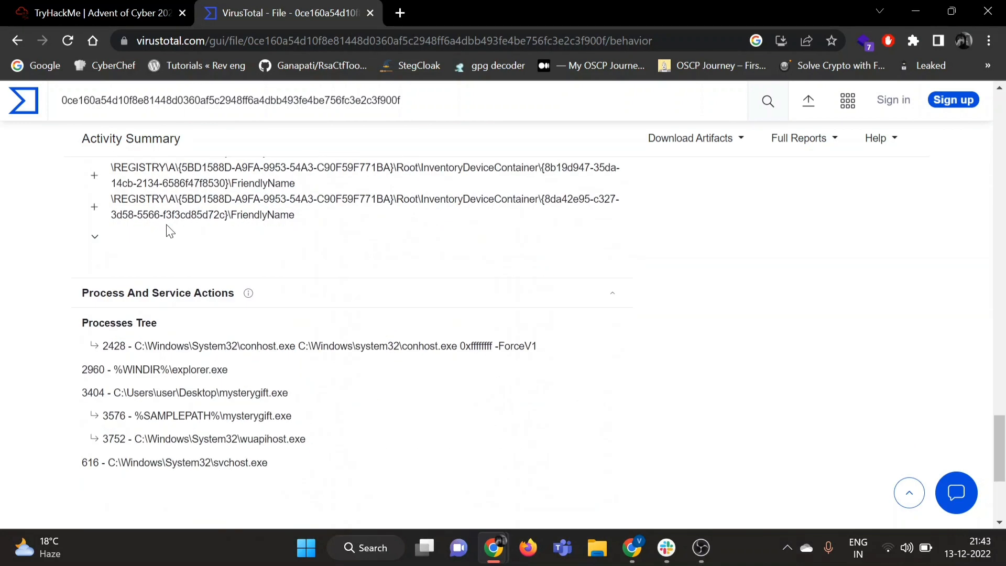
pyautogui.scroll(-3, 166, 229)
pyautogui.scroll(5, 166, 229)
pyautogui.scroll(3, 166, 228)
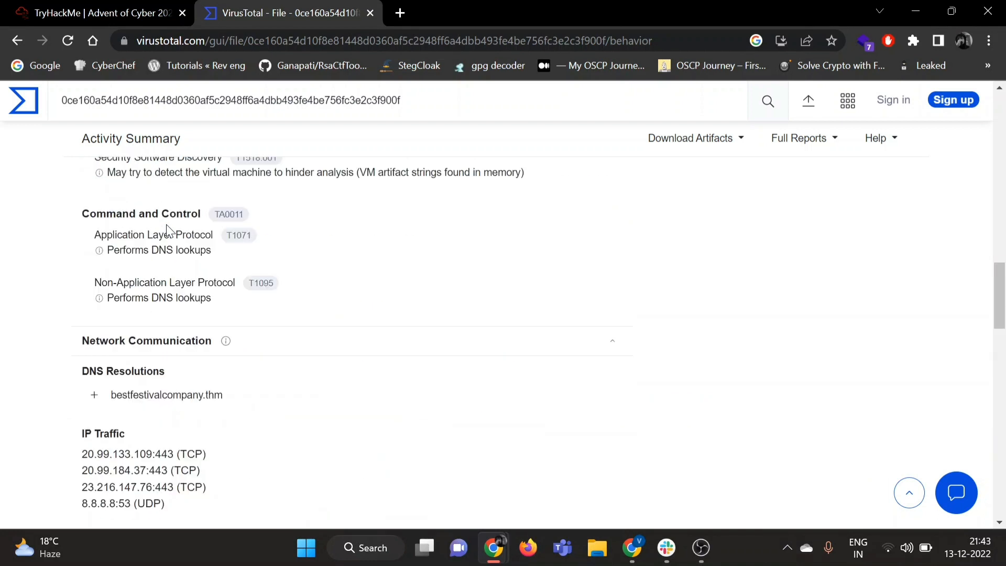
pyautogui.scroll(3, 166, 228)
pyautogui.click(99, 13)
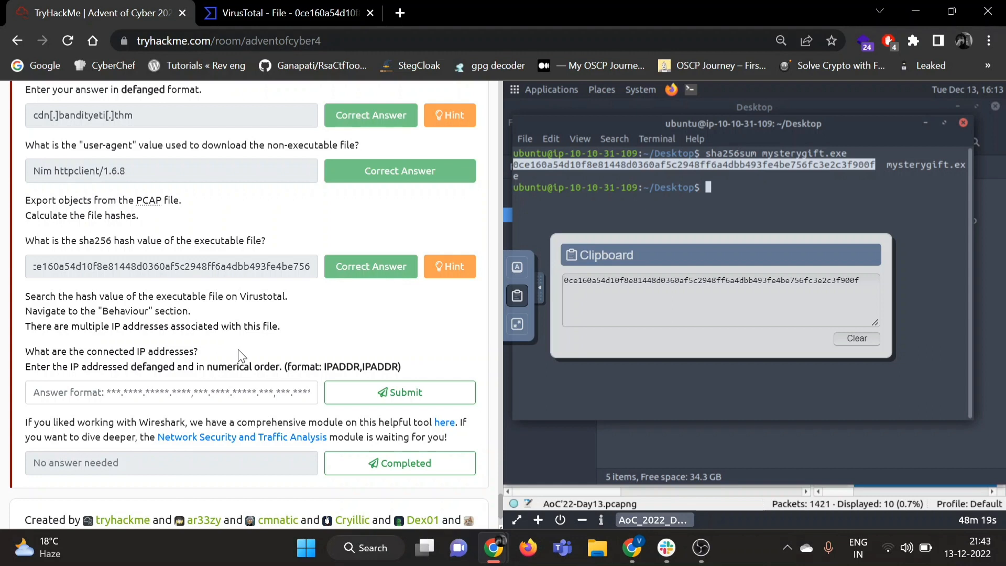
pyautogui.click(314, 13)
pyautogui.scroll(5, 326, 237)
pyautogui.scroll(5, 327, 237)
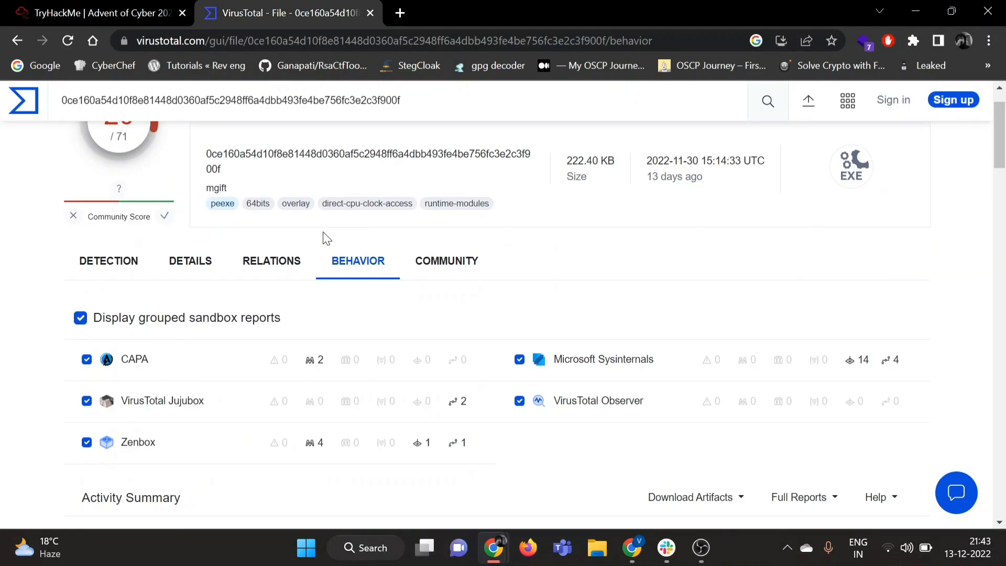
pyautogui.scroll(-3, 327, 238)
pyautogui.scroll(-2, 327, 237)
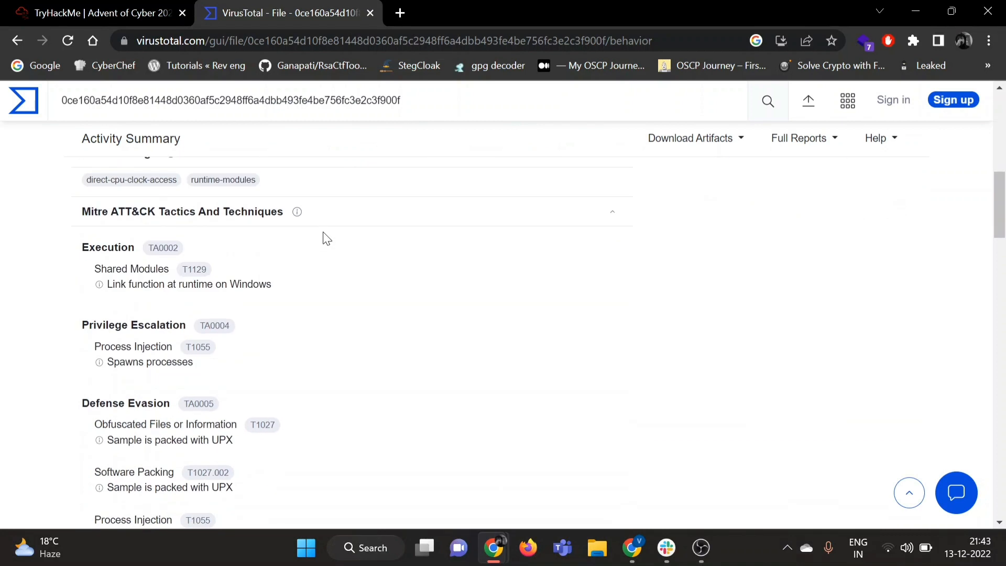
pyautogui.scroll(-4, 326, 238)
pyautogui.scroll(-4, 326, 238)
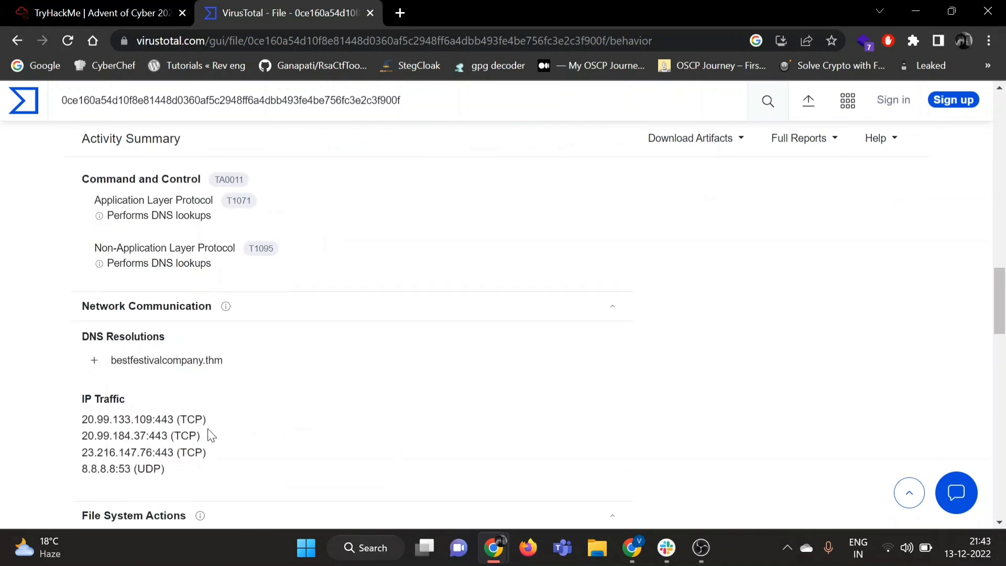
pyautogui.moveTo(168, 475); pyautogui.dragTo(73, 425)
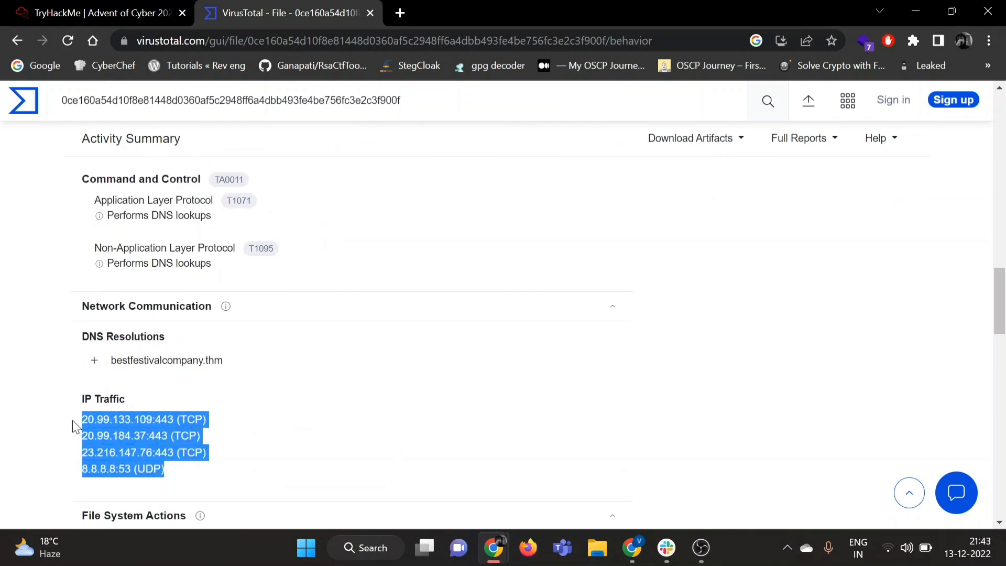
pyautogui.click(162, 401)
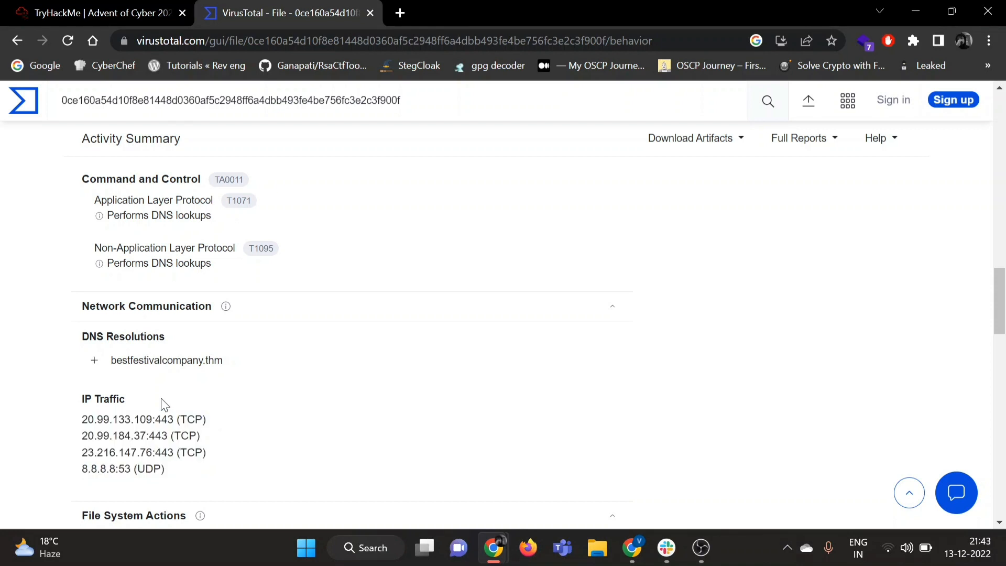
pyautogui.scroll(-1, 161, 403)
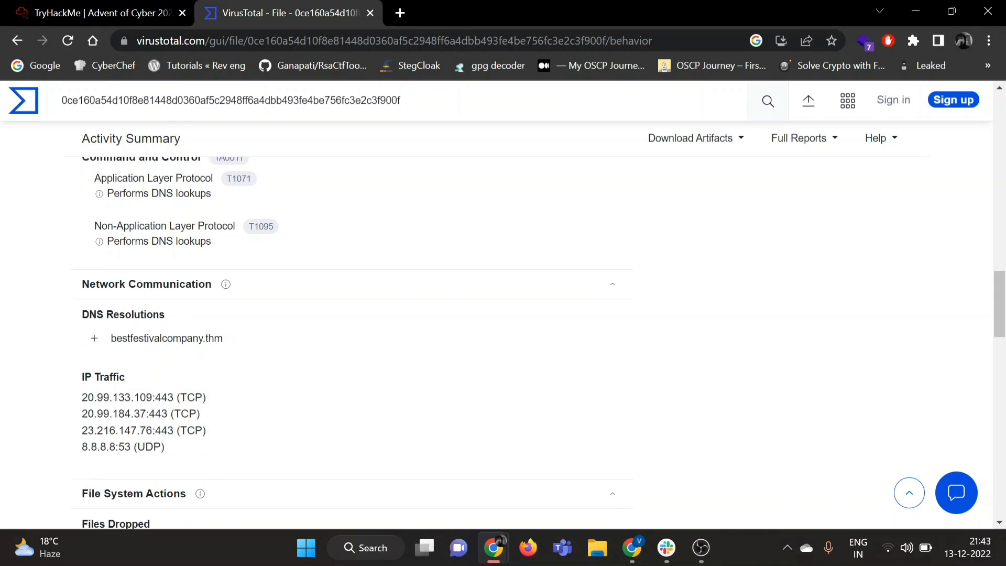
pyautogui.click(117, 7)
pyautogui.click(309, 7)
# Step: Load CyberChef in a new tab, then copy the first connected IP, 20.99.133.109, from VirusTotal
pyautogui.click(400, 13)
pyautogui.write('cyb')
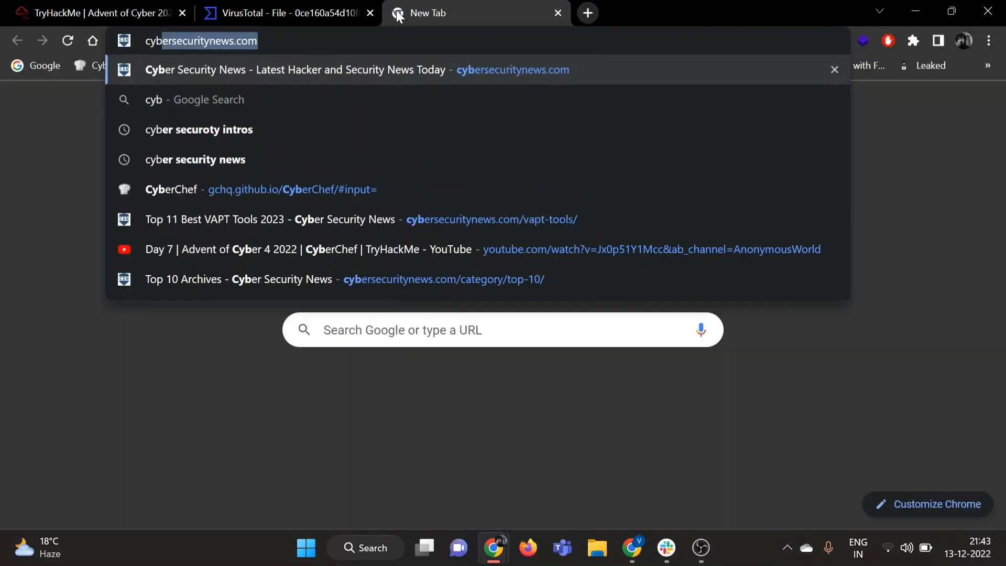
pyautogui.write('erchef')
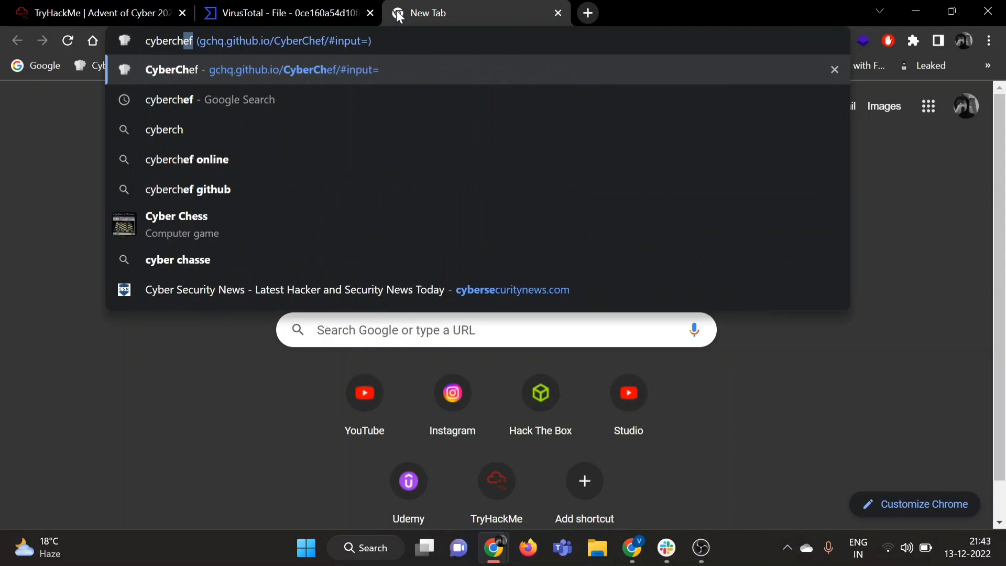
pyautogui.press('Return')
pyautogui.click(86, 10)
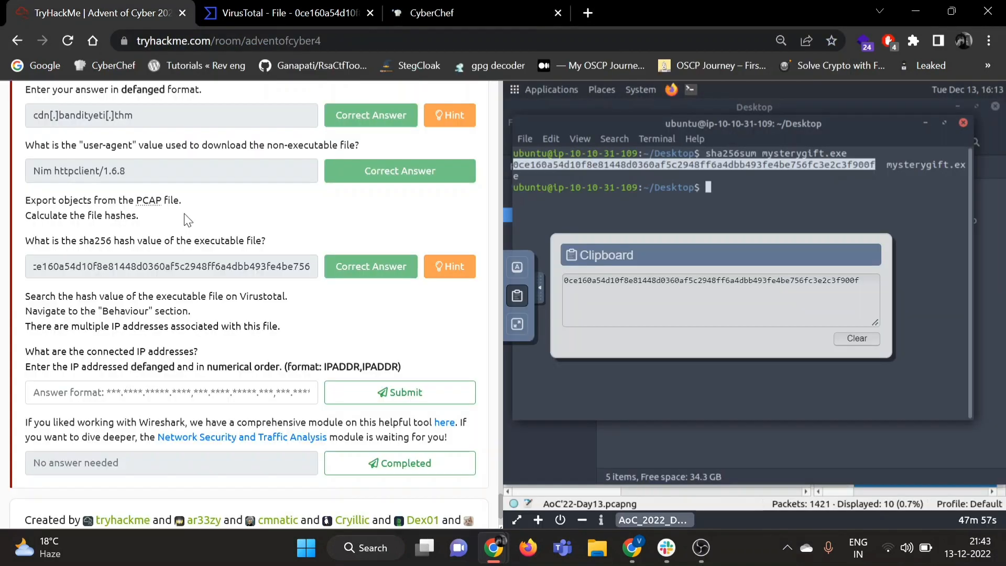
pyautogui.click(280, 8)
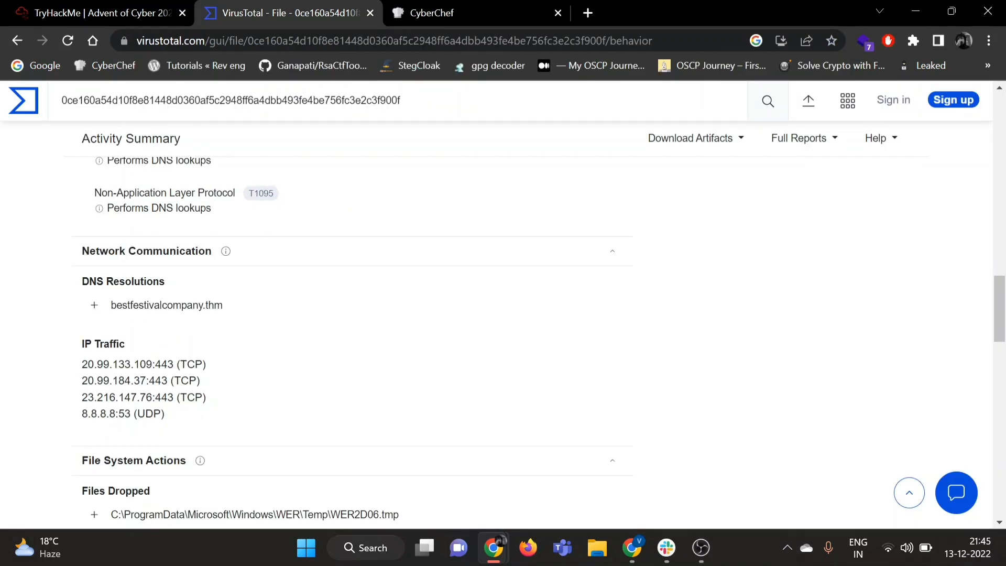
pyautogui.moveTo(82, 365)
pyautogui.mouseDown()
pyautogui.moveTo(162, 364)
pyautogui.moveTo(152, 364)
pyautogui.mouseUp()
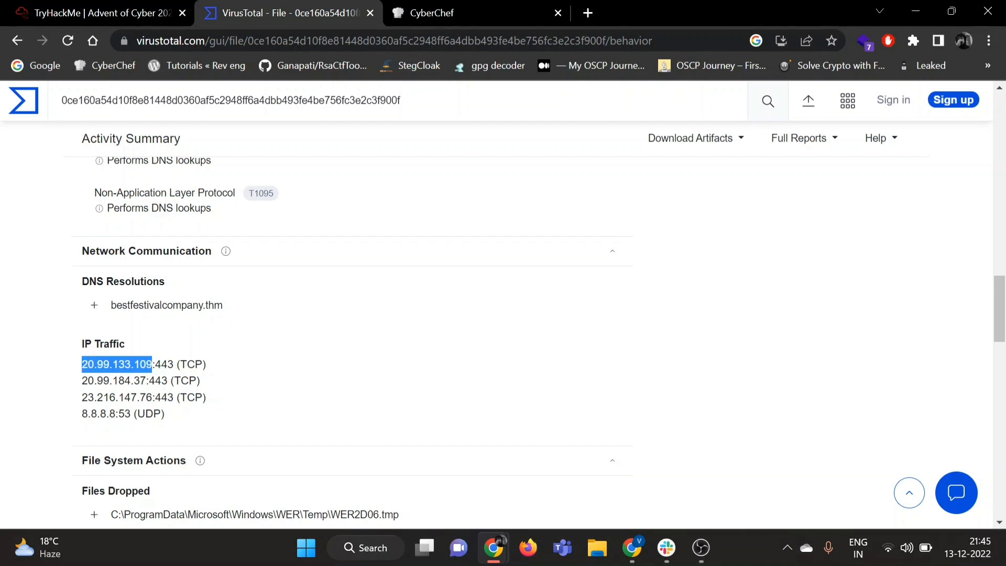
pyautogui.hotkey('ctrl', 'c')
# Step: Defang 20.99.133.109 into 20[.]99[.]133[.]109 with the Defang IP Addresses recipe and select the output
pyautogui.click(431, 13)
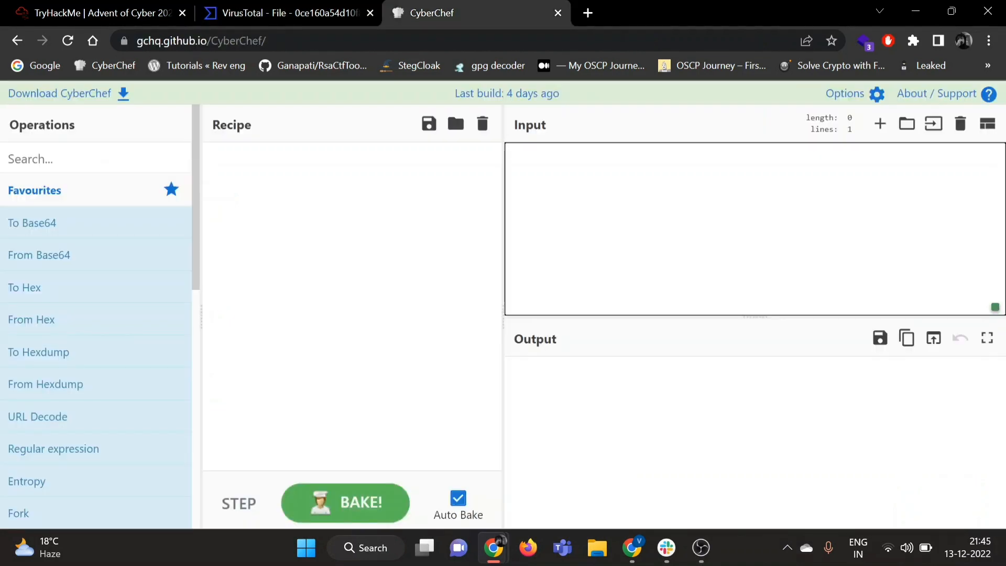
pyautogui.hotkey('ctrl', 'v')
pyautogui.write(',')
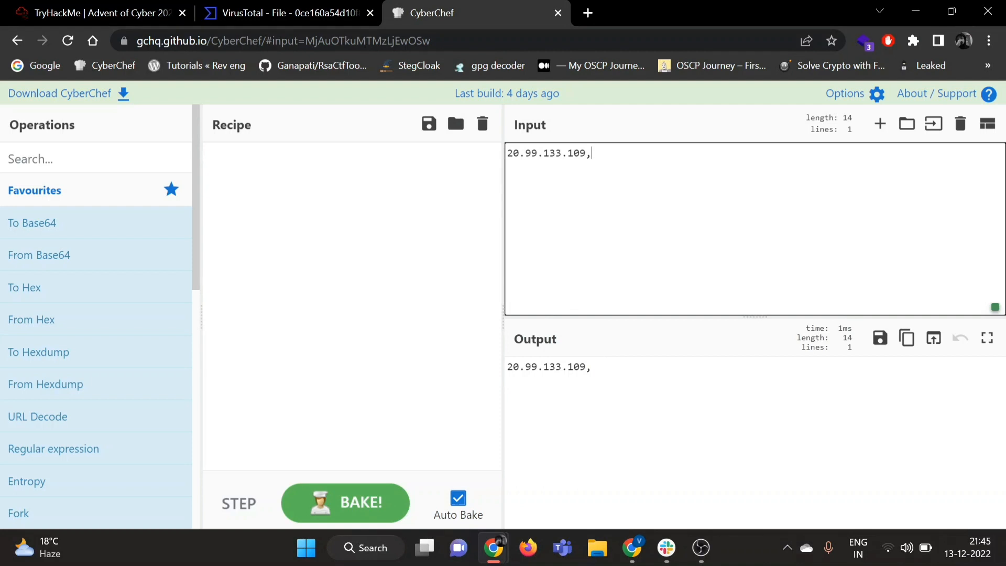
pyautogui.press('BackSpace')
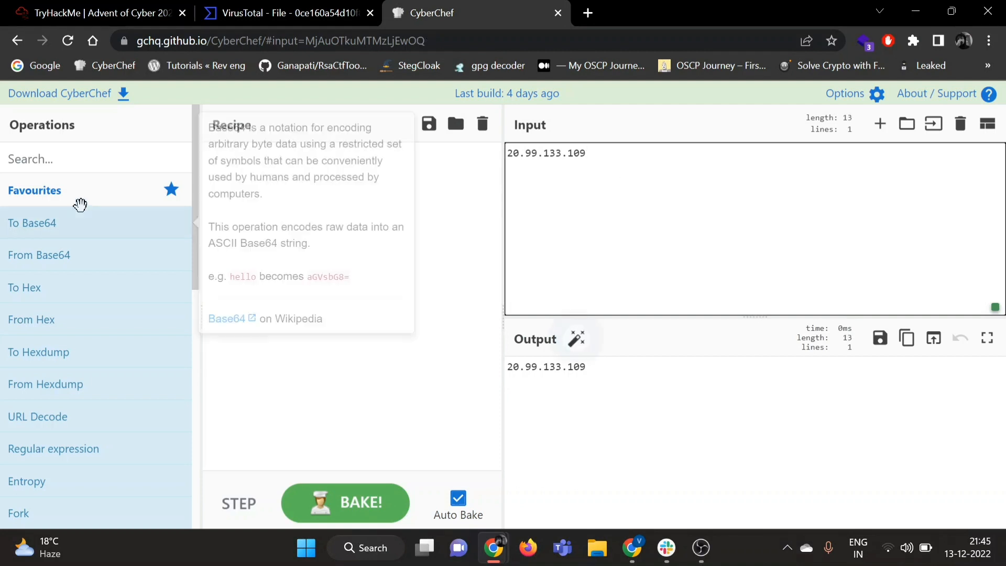
pyautogui.hotkey('ctrl', 'alt', 'f')
pyautogui.write('defan')
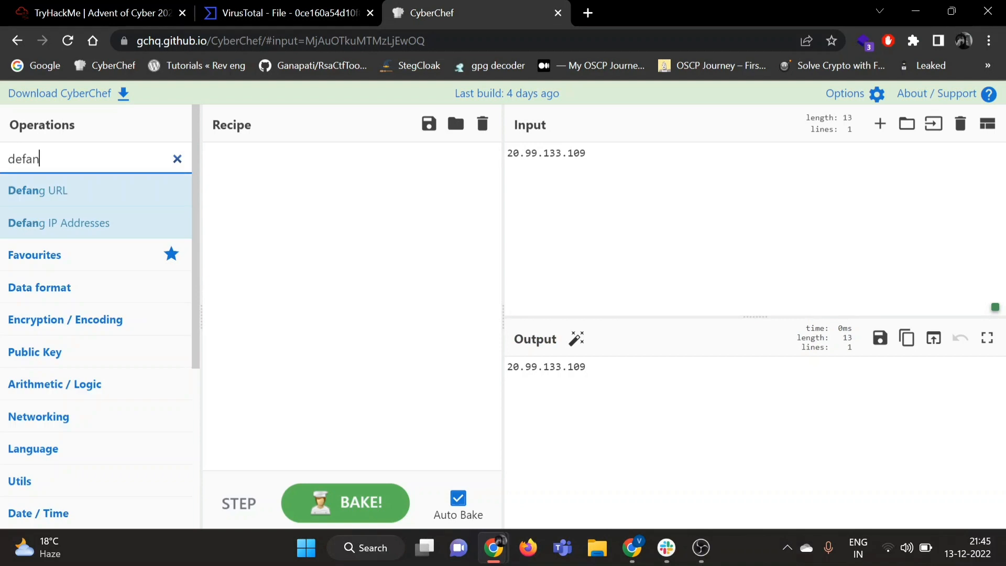
pyautogui.moveTo(79, 222)
pyautogui.mouseDown()
pyautogui.moveTo(334, 291)
pyautogui.moveTo(331, 283)
pyautogui.mouseUp()
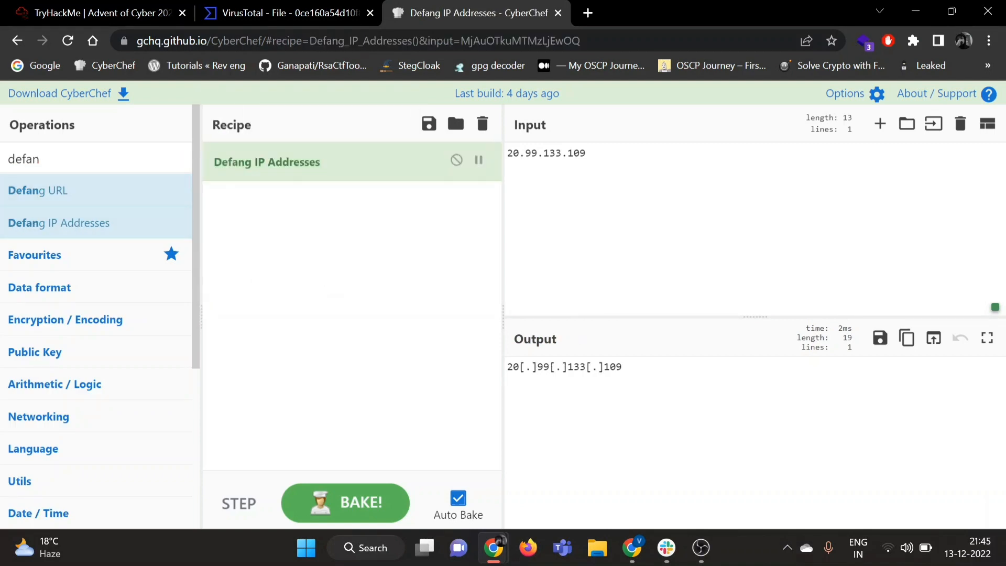
pyautogui.click(566, 393)
pyautogui.hotkey('ctrl', 'a')
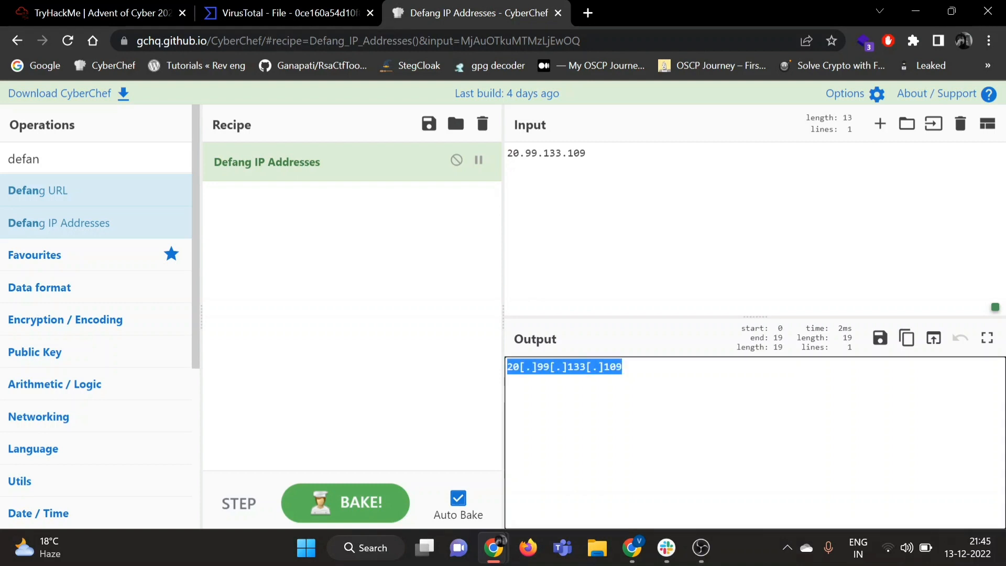
# Step: Paste the first defanged IP into the answer, then add 20.99.184.37 to CyberChef's comma-separated input
pyautogui.click(62, 9)
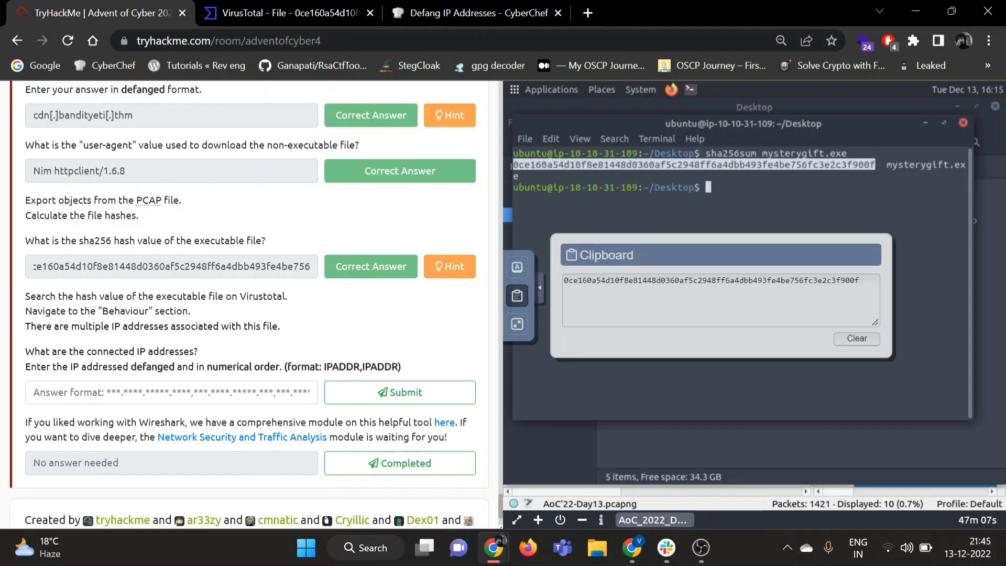
pyautogui.hotkey('ctrl', 'v')
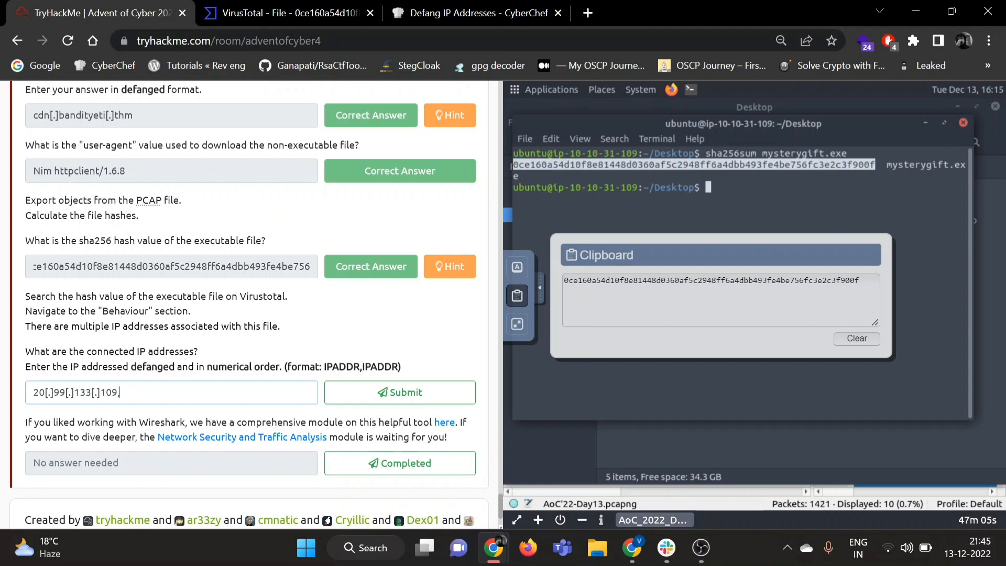
pyautogui.click(283, 12)
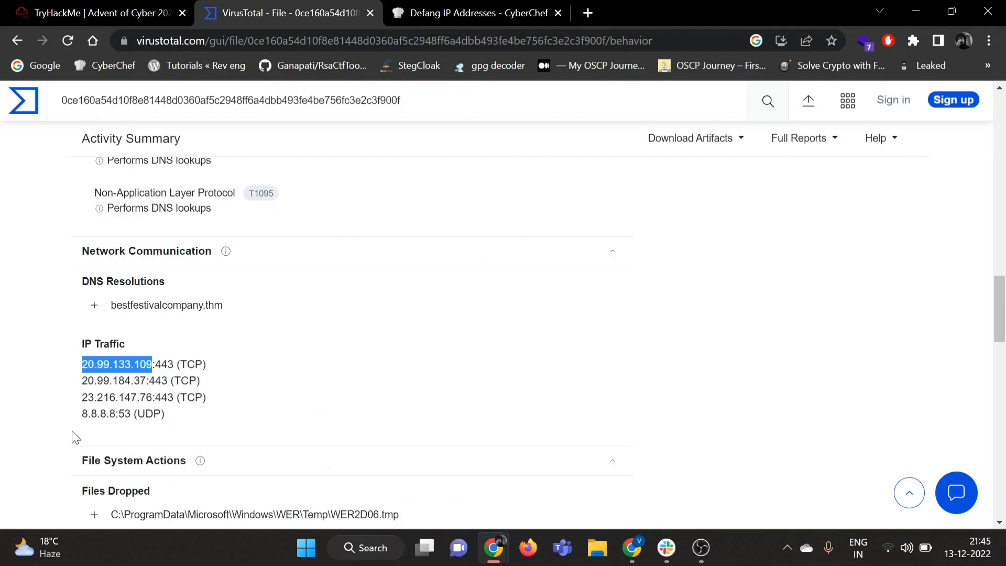
pyautogui.moveTo(82, 381); pyautogui.dragTo(146, 381)
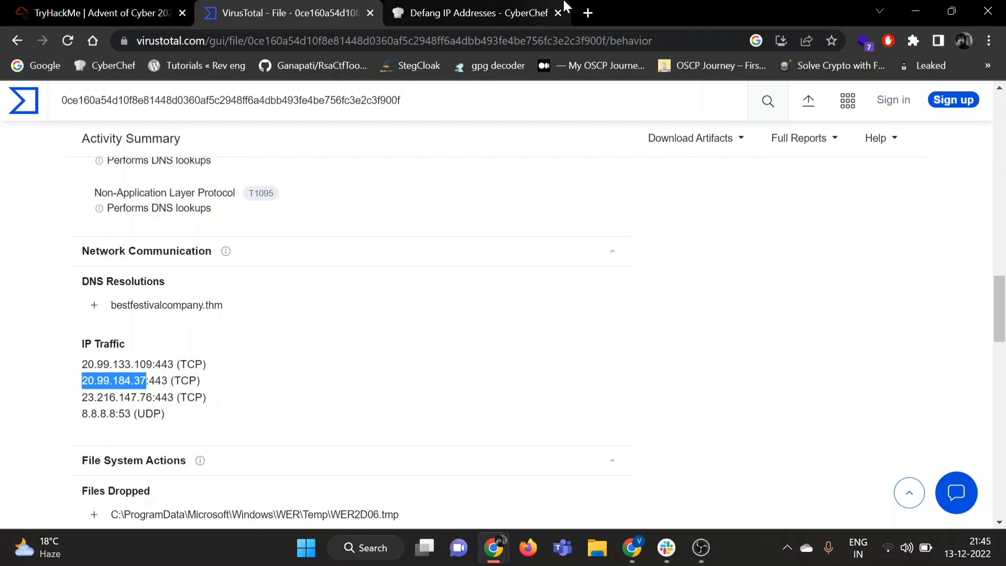
pyautogui.click(440, 13)
pyautogui.click(629, 154)
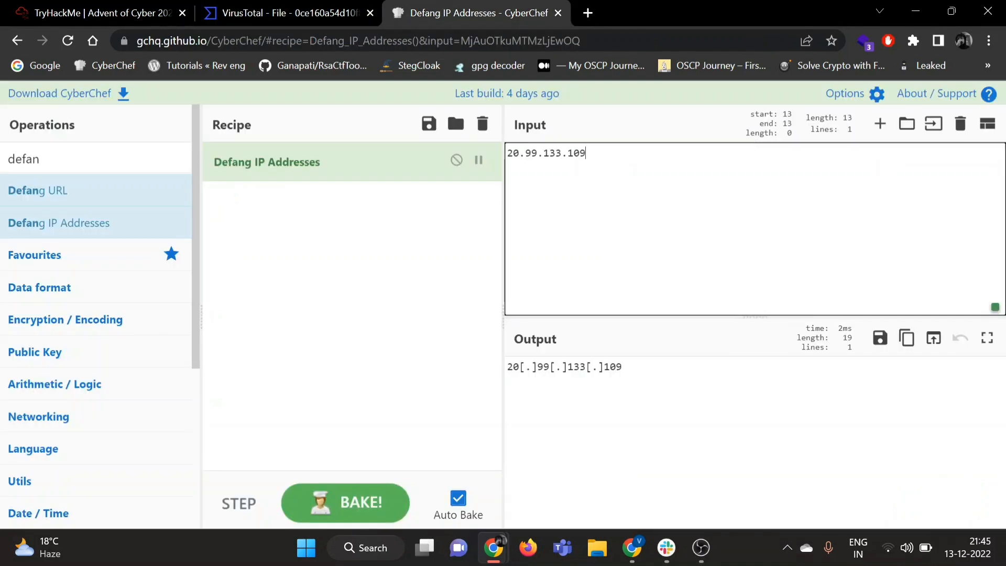
pyautogui.write(',')
pyautogui.hotkey('ctrl', 'v')
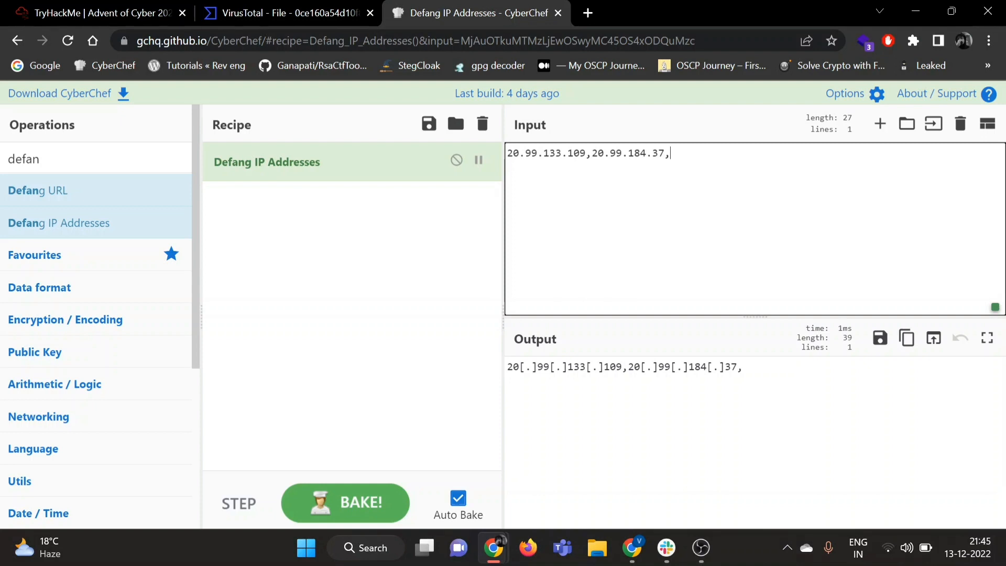
# Step: Add 23.216.147.76 and 8.8.8.8 to the input and select the full defanged output list
pyautogui.click(295, 13)
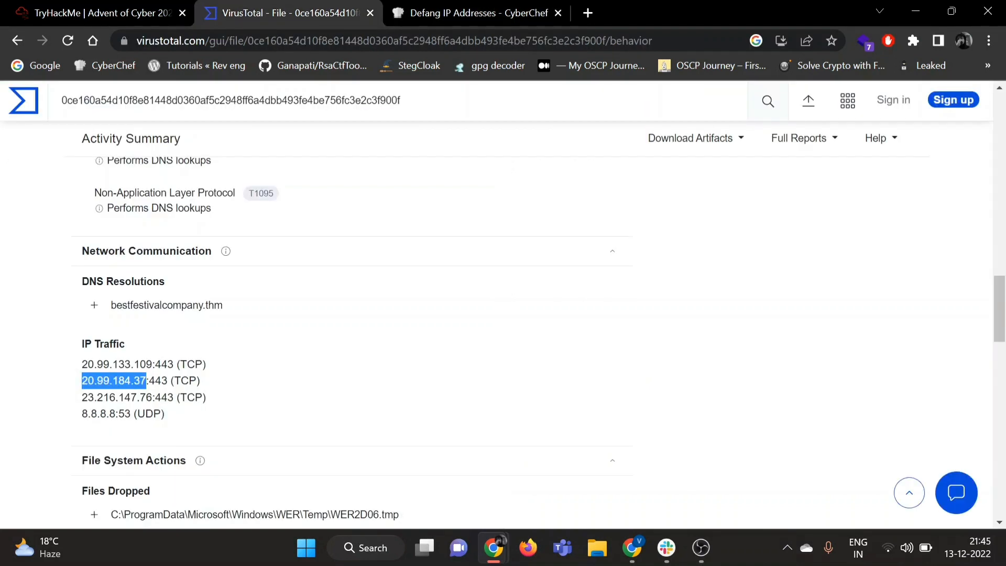
pyautogui.moveTo(82, 398); pyautogui.dragTo(152, 398)
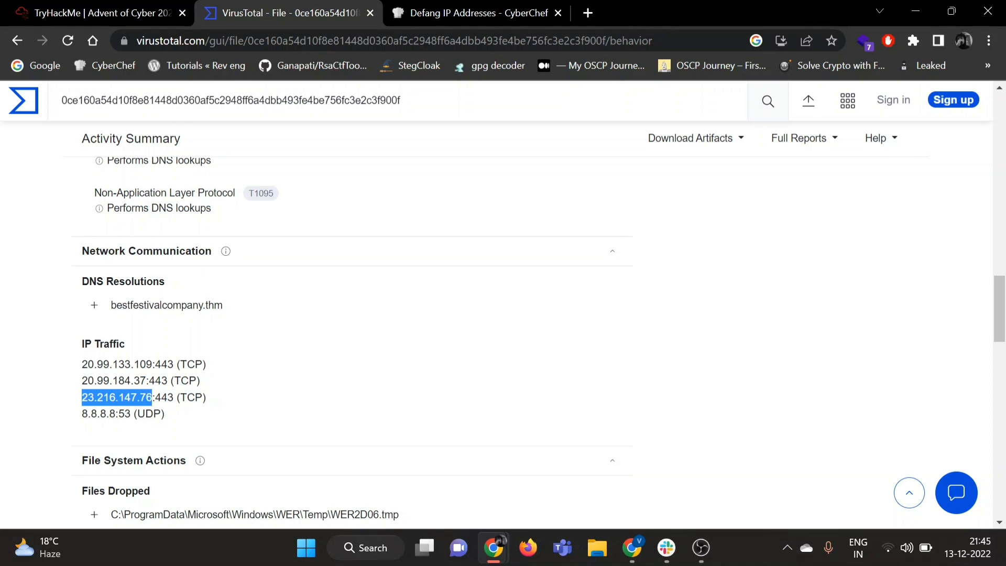
pyautogui.hotkey('ctrl', 'c')
pyautogui.click(425, 13)
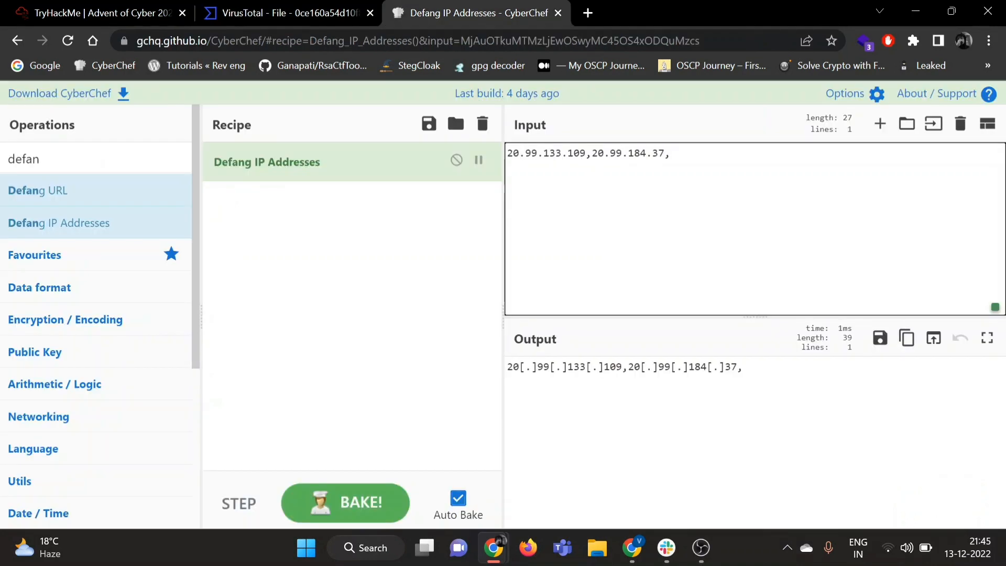
pyautogui.hotkey('ctrl', 'v')
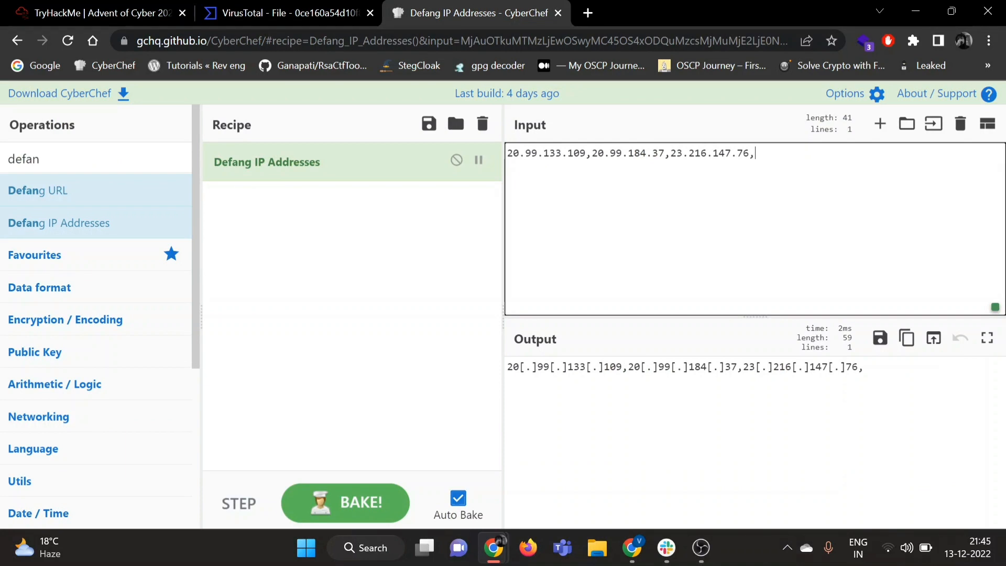
pyautogui.write('8.8.8.8')
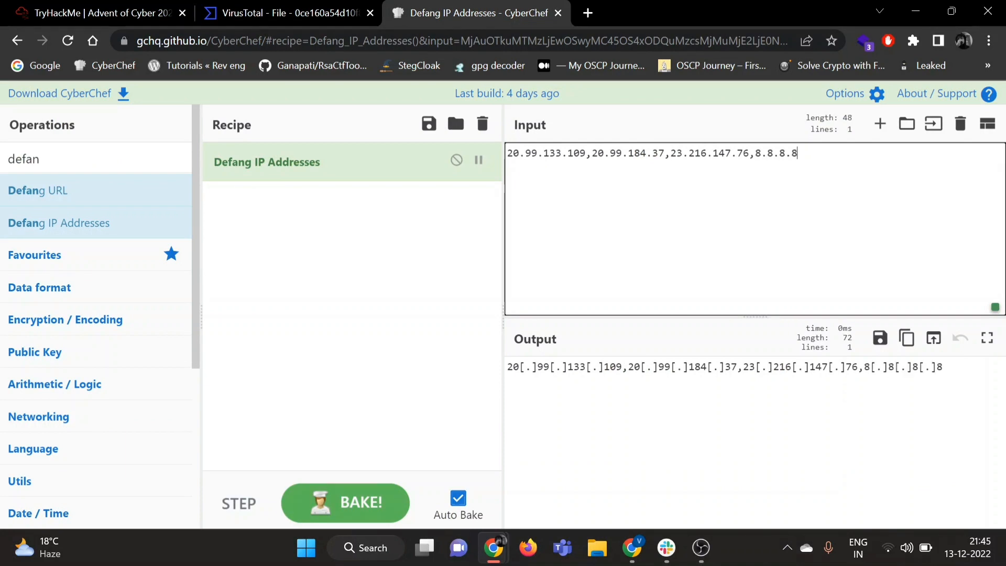
pyautogui.tripleClick(760, 366)
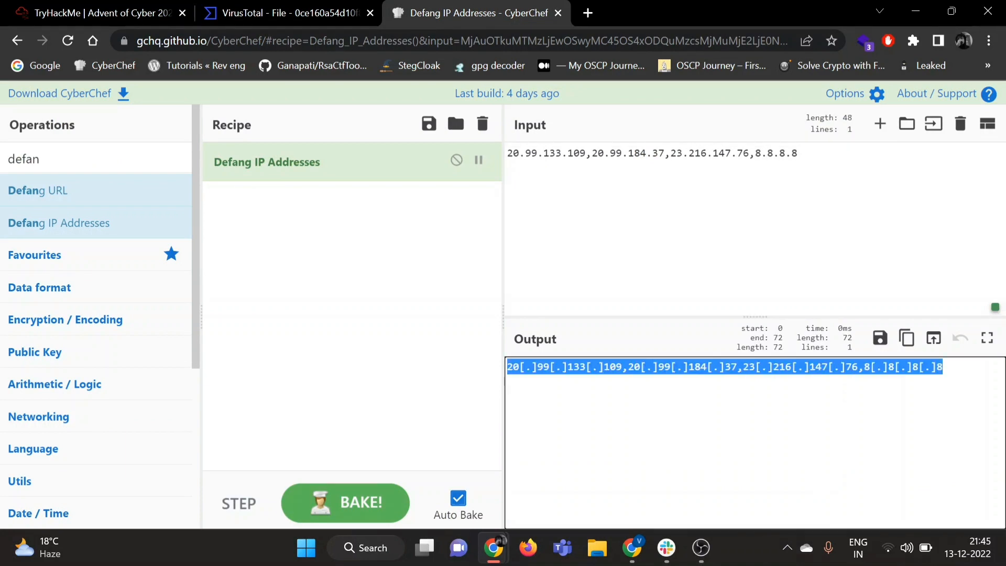
# Step: Submit the defanged four-address list as the connected-IPs answer
pyautogui.click(158, 13)
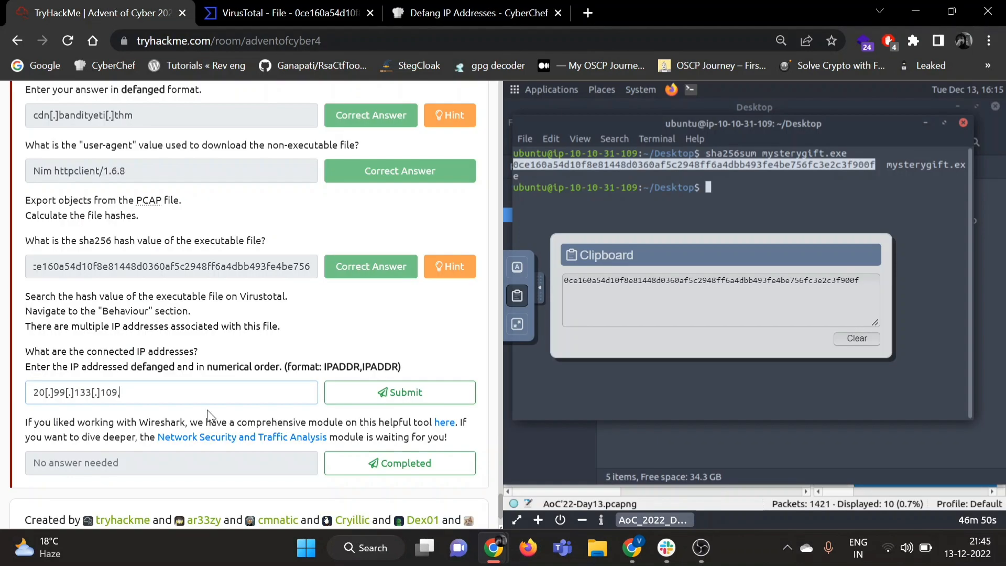
pyautogui.hotkey('ctrl', 'a')
pyautogui.hotkey('ctrl', 'v')
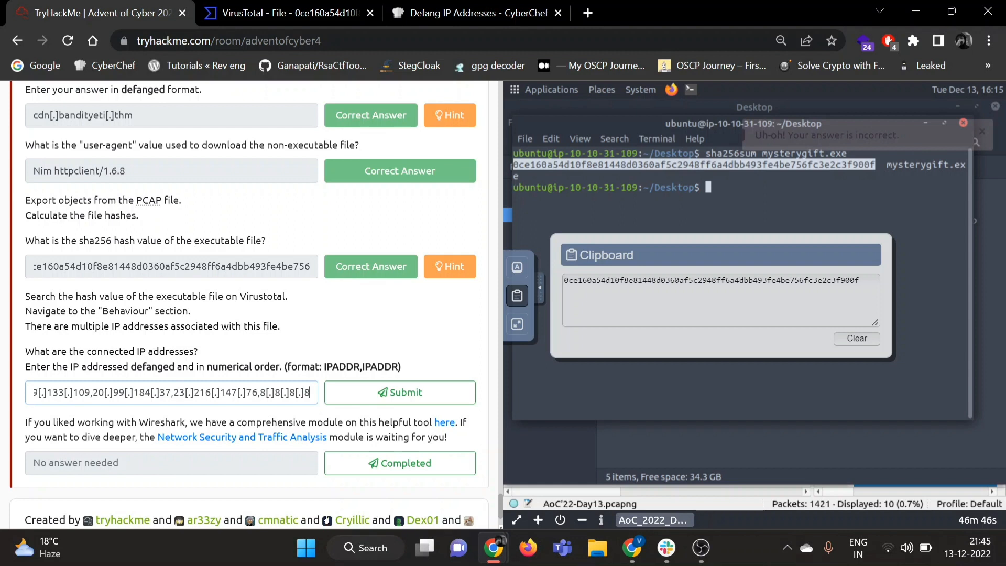
pyautogui.press('Return')
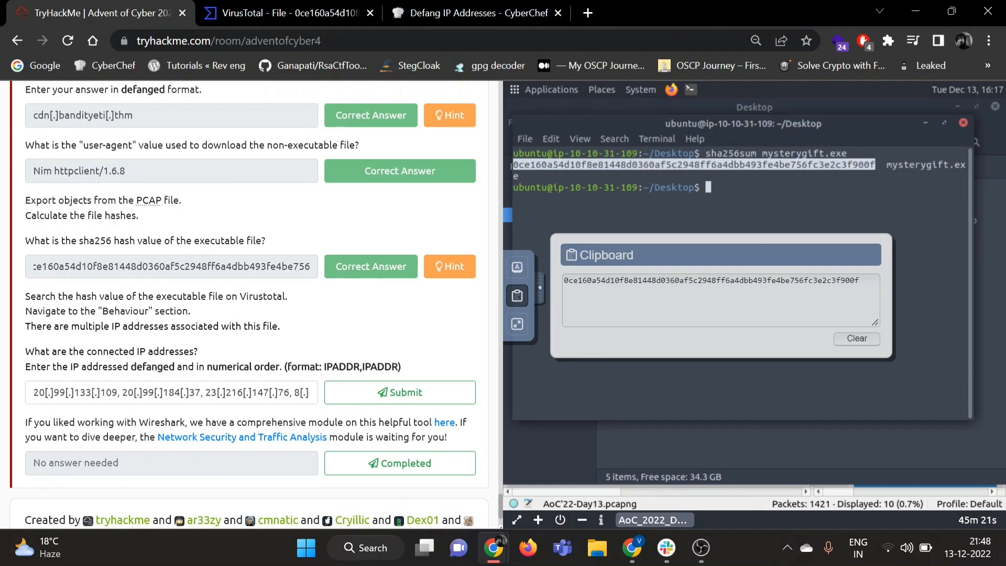
# Step: Remove the trailing 8[.] entry, get the three-IP answer accepted, and mark the final task complete
pyautogui.click(292, 392)
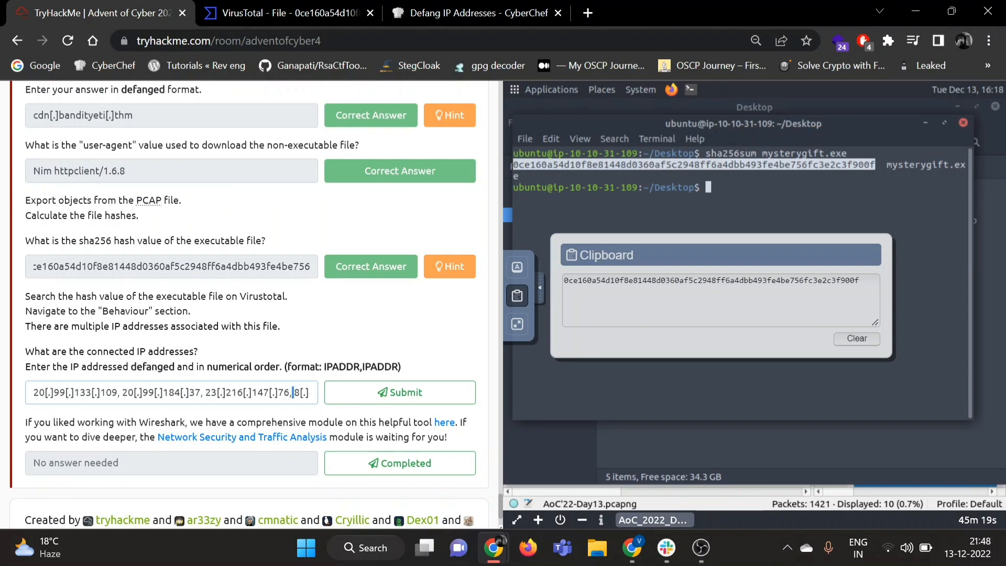
pyautogui.press('Delete')
pyautogui.press('Delete')
pyautogui.press('Delete')
pyautogui.press('Delete')
pyautogui.press('Return')
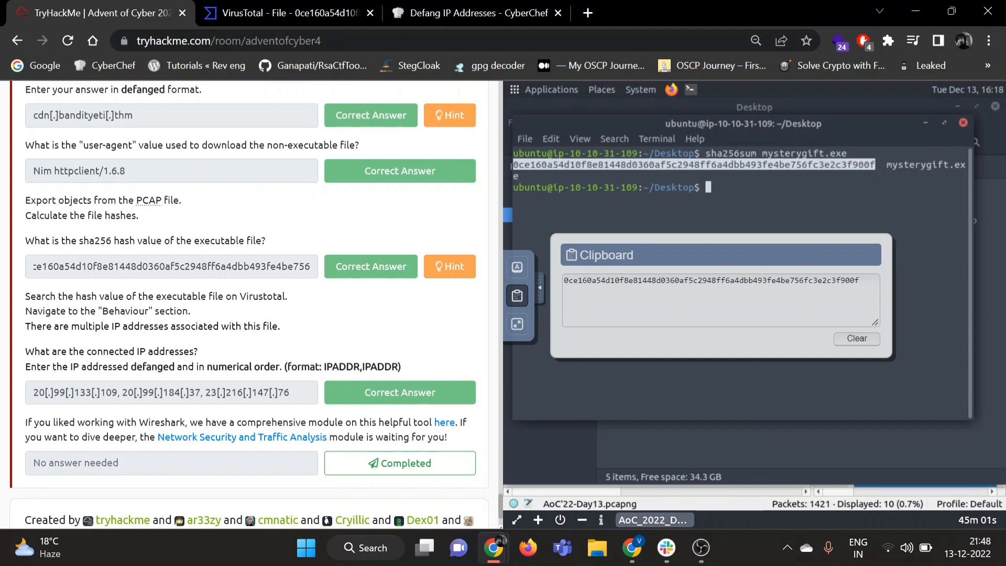
pyautogui.click(358, 463)
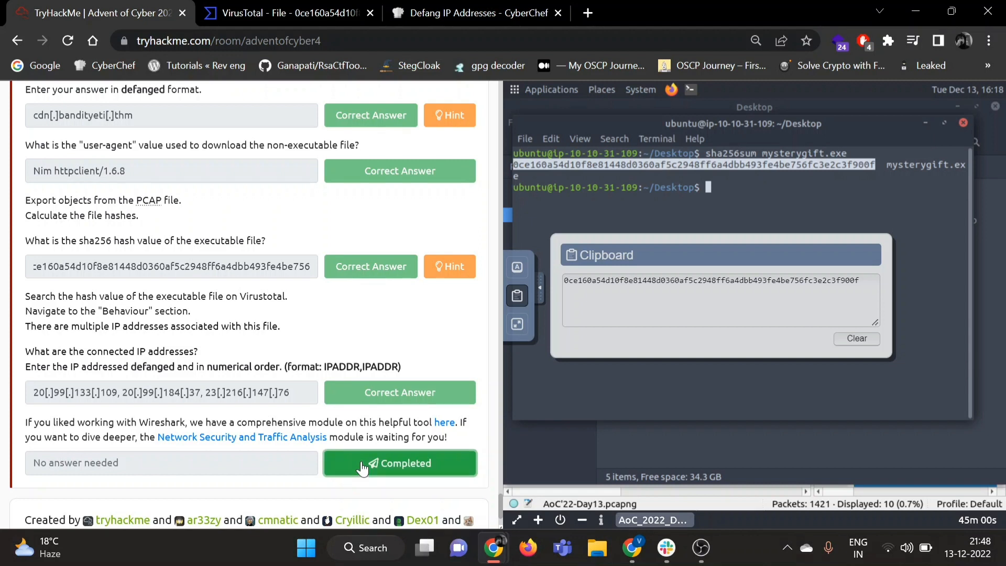